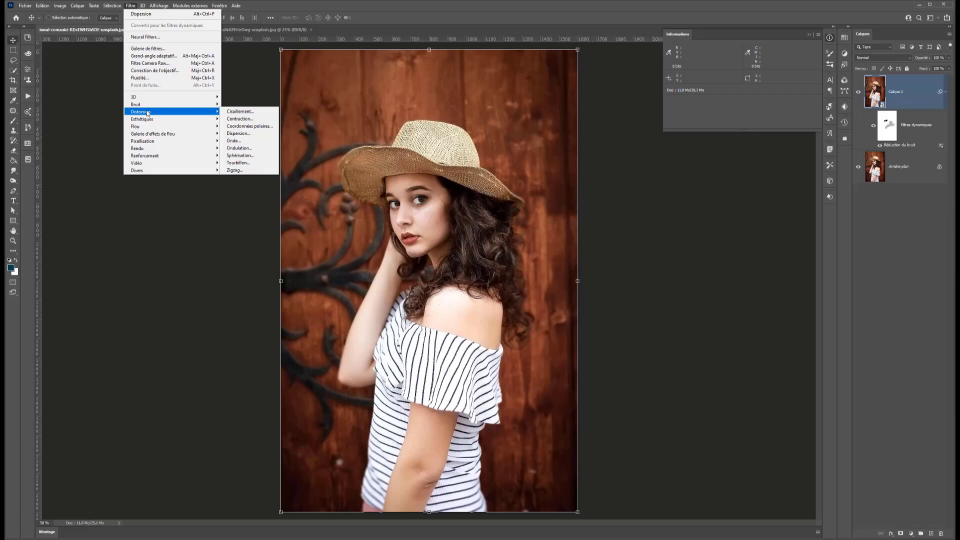
Delete the Réduction du bruit smart filter from Calque 1
key(Escape)
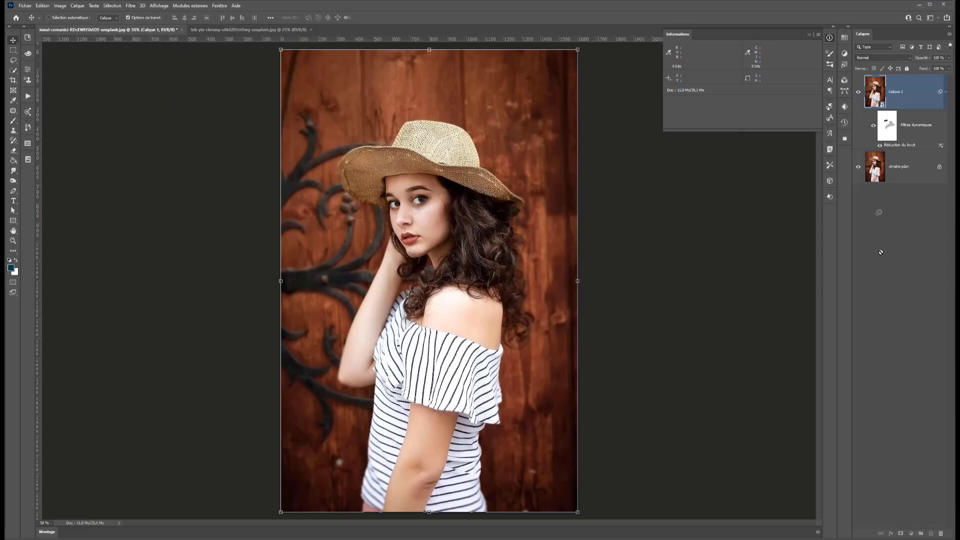
click(943, 536)
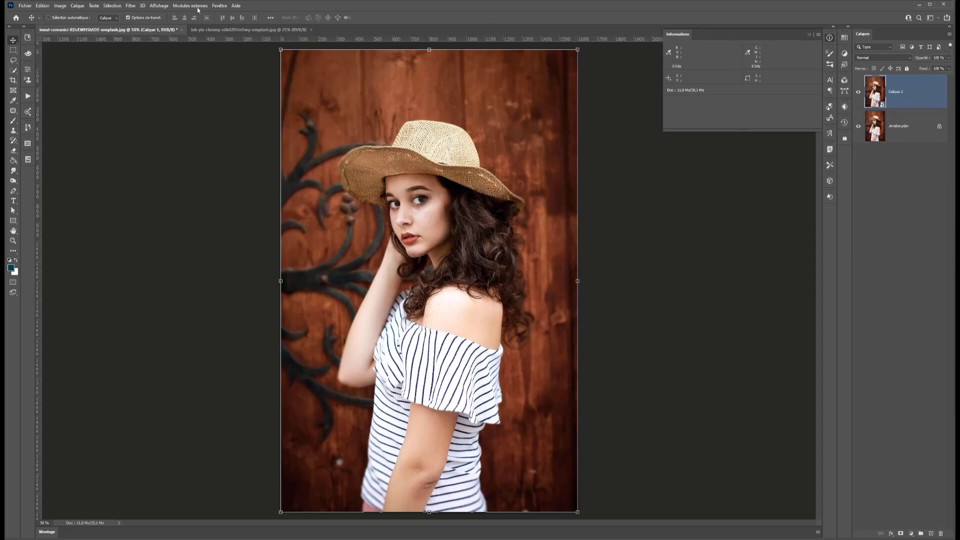
Apply the Cisaillement filter to Calque 1 with a slight bend in the upper curve and undefined areas set to Pixels du contour
click(132, 6)
mouse_move(143, 113)
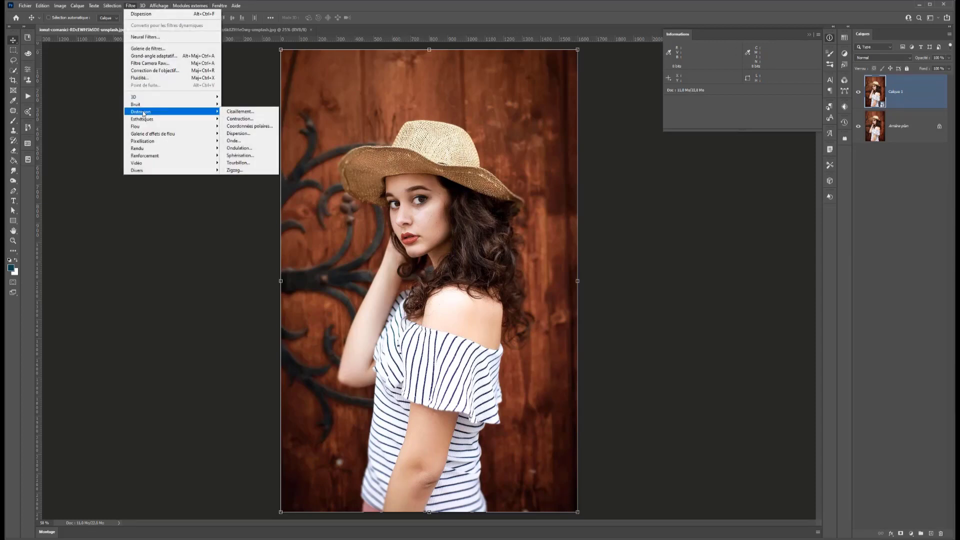
click(242, 111)
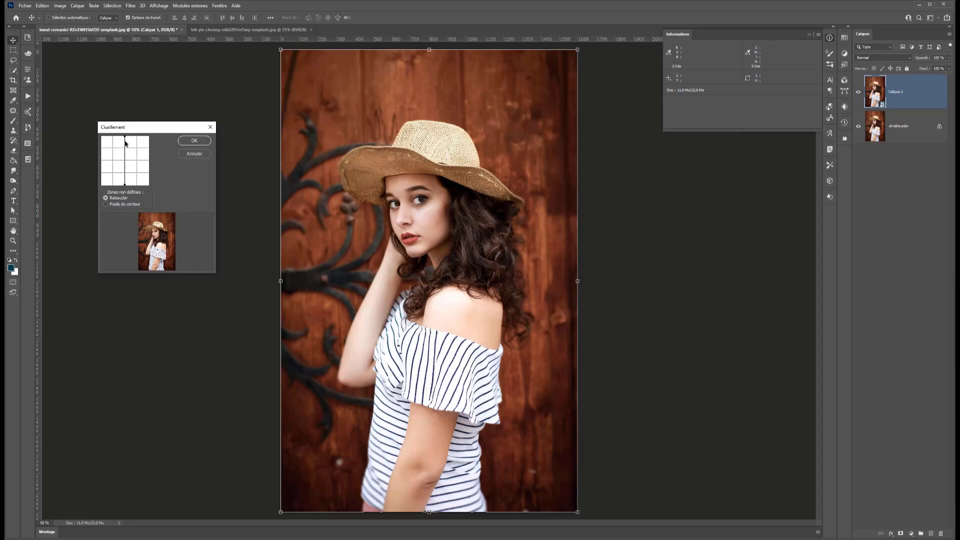
drag(123, 153, 121, 153)
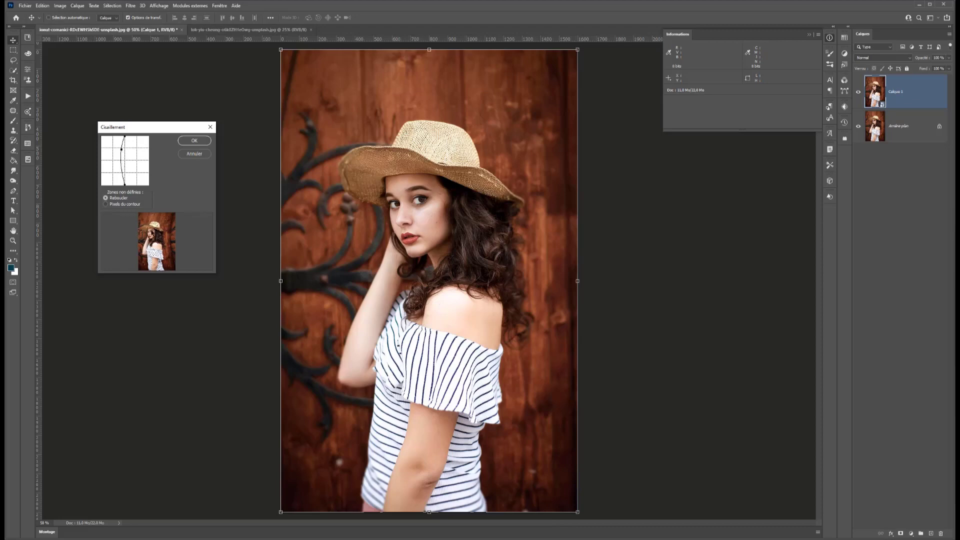
mouse_move(121, 149)
mouse_down()
mouse_move(142, 153)
mouse_move(110, 154)
mouse_move(122, 154)
mouse_up()
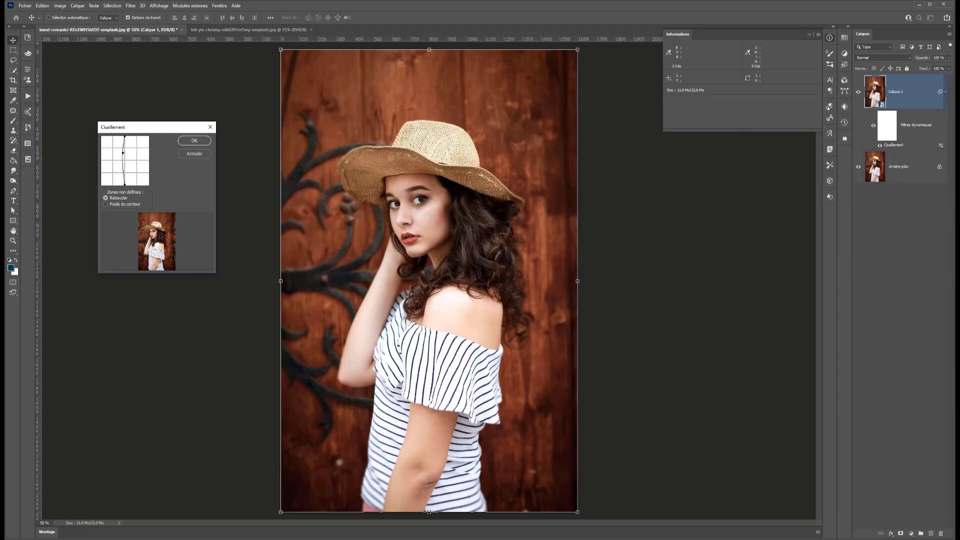
click(106, 204)
drag(123, 153, 124, 152)
click(189, 143)
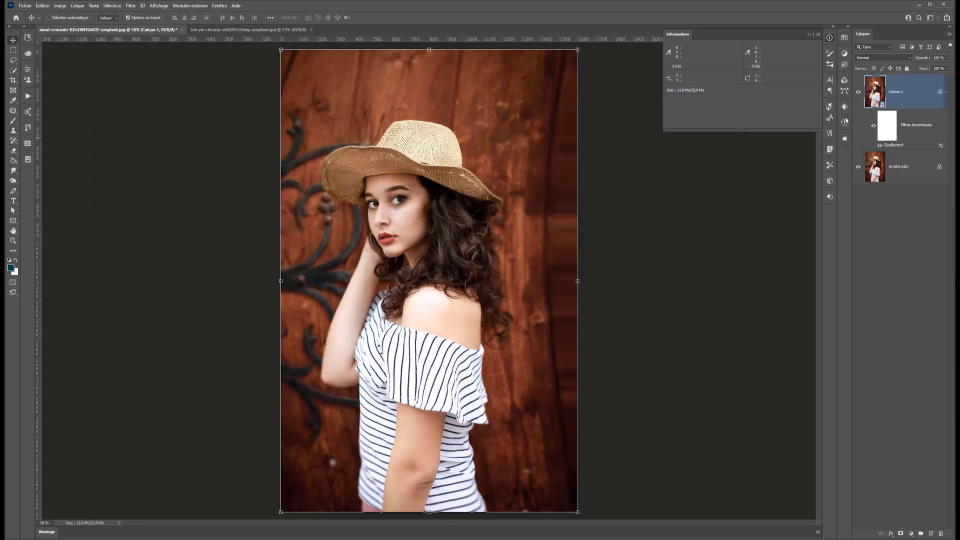
Compare the portrait with and without Cisaillement, and crop the stretched strip off the image's right side
click(881, 145)
click(880, 146)
click(13, 80)
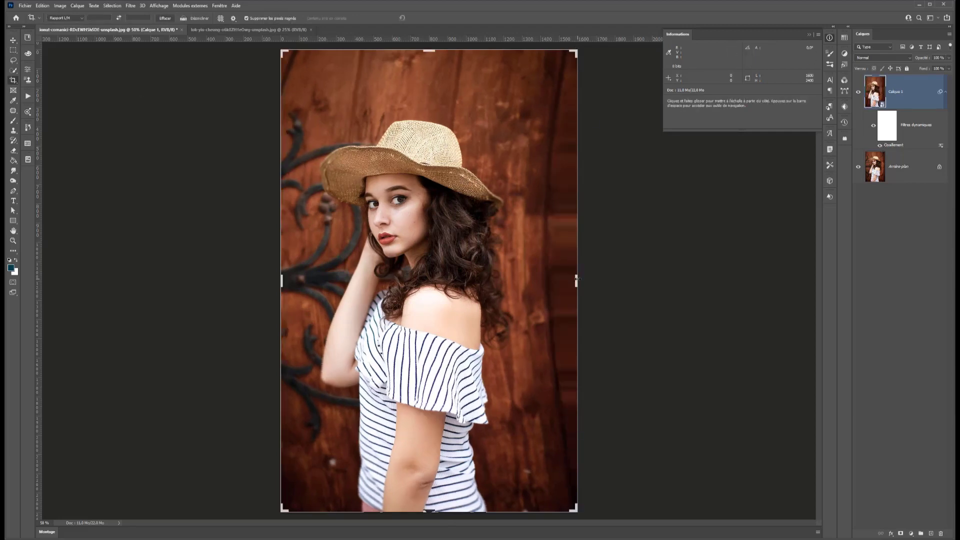
drag(577, 281, 535, 277)
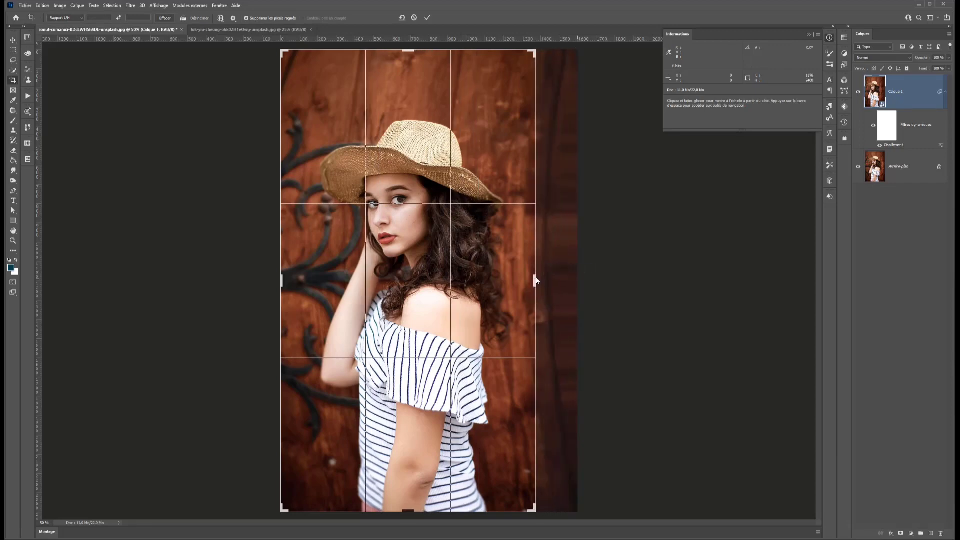
key(Return)
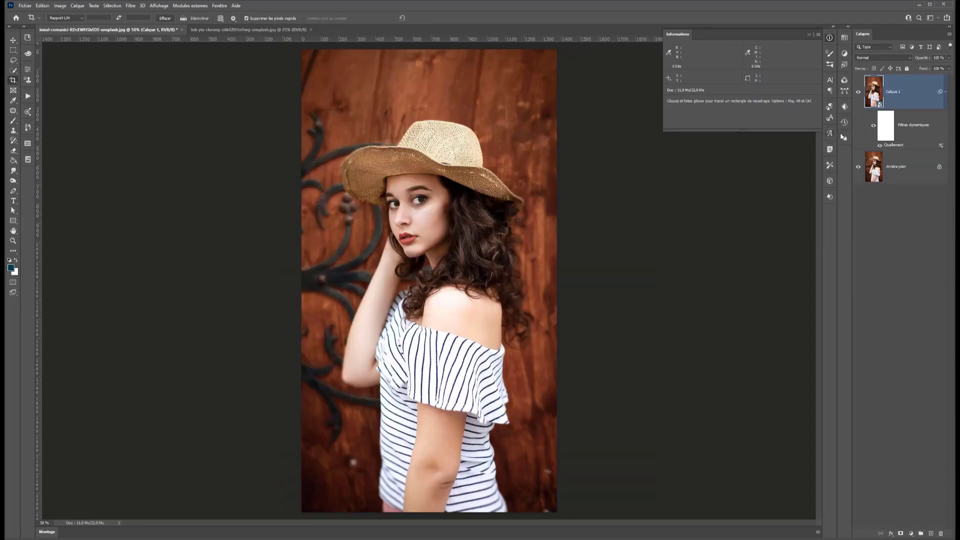
Toggle the smart filters' visibility on Calque 1 to compare the cropped portrait with and without the bend
click(873, 126)
click(873, 127)
click(874, 127)
click(184, 18)
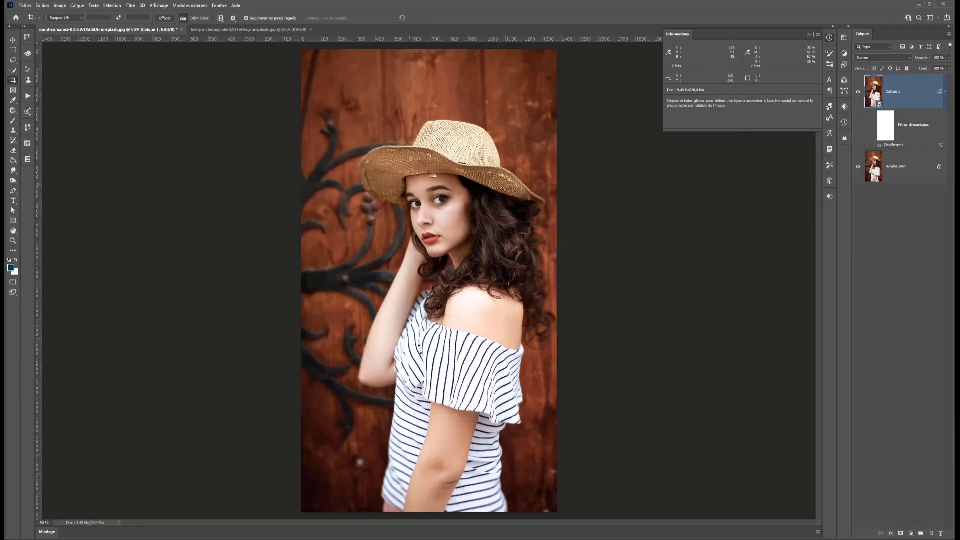
Undo the crop and delete the Cisaillement smart filter from Calque 1
key(ctrl+z)
key(ctrl+z)
key(ctrl+z)
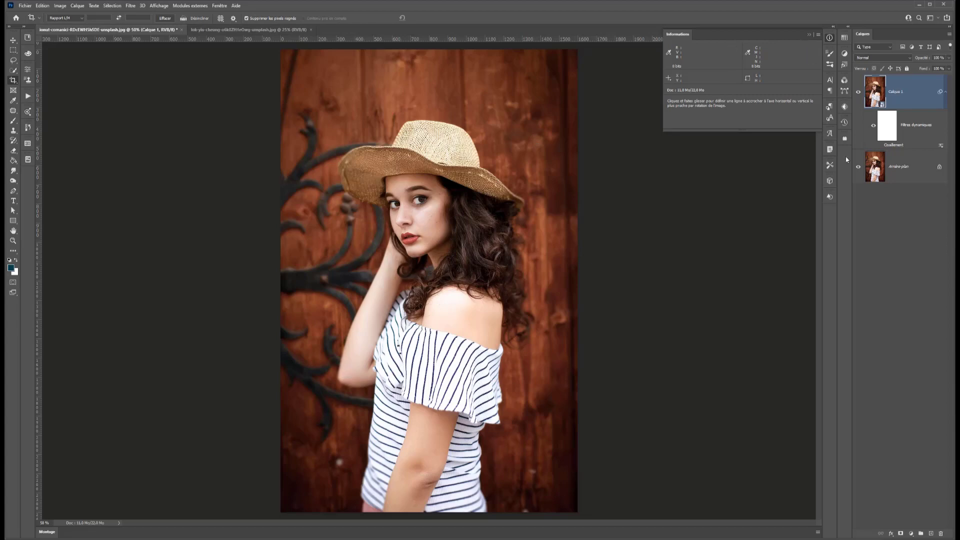
drag(887, 125, 941, 534)
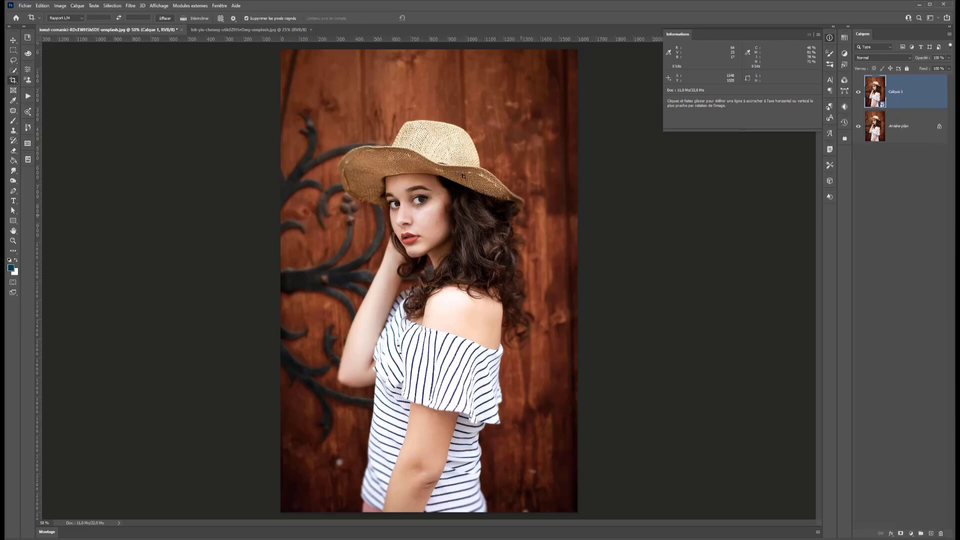
Open the Contraction filter for Calque 1 and reduce its preview to 12.5% so the whole portrait shows
click(136, 6)
mouse_move(144, 112)
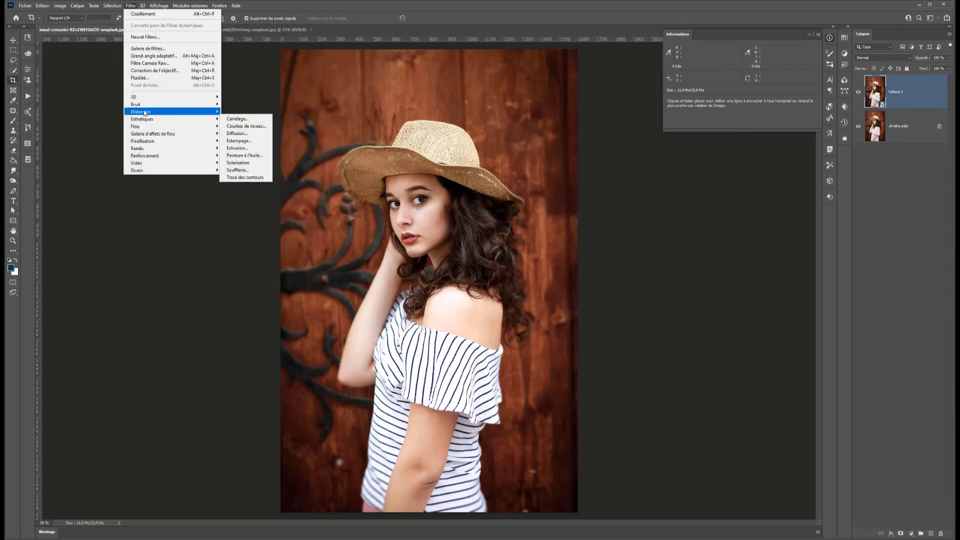
click(232, 119)
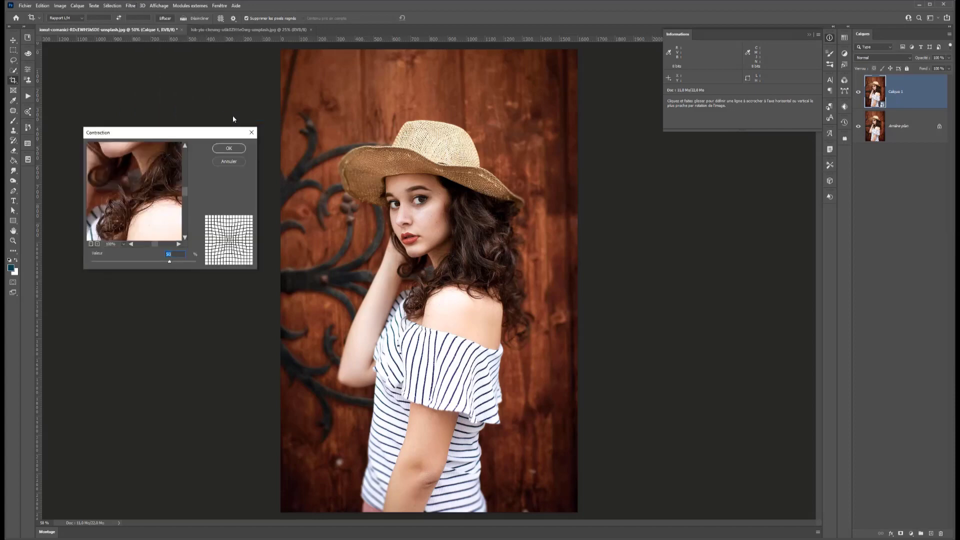
click(130, 244)
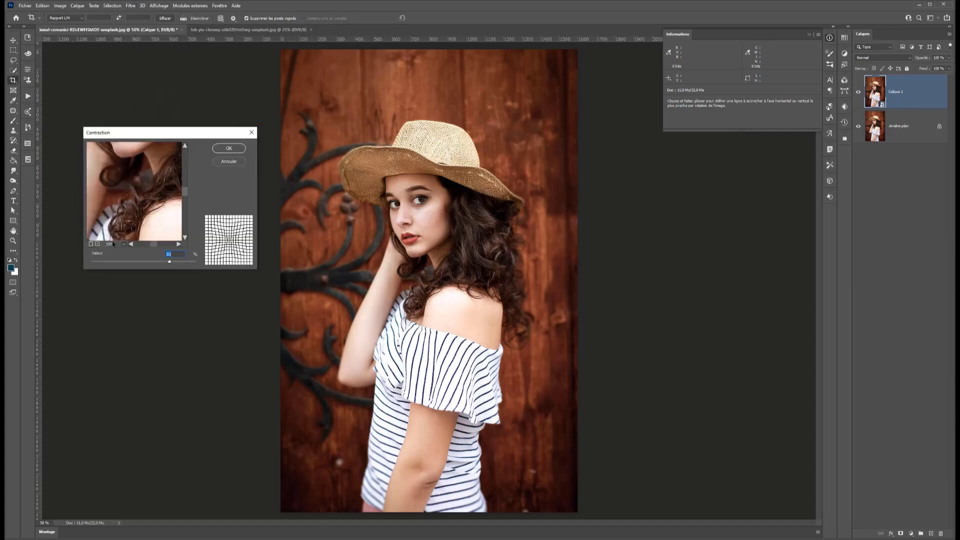
click(90, 244)
click(91, 244)
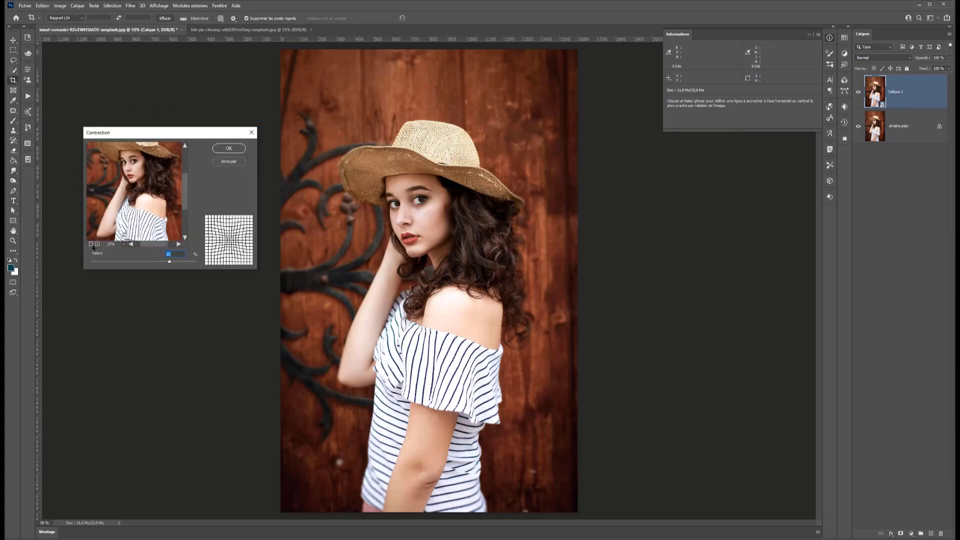
click(96, 244)
click(91, 244)
click(91, 244)
click(90, 244)
click(90, 244)
Try the Contraction filter on the portrait with a value of 13%, and cancel it
mouse_move(135, 182)
mouse_down()
mouse_move(133, 224)
mouse_move(133, 175)
mouse_move(133, 183)
mouse_up()
mouse_move(170, 261)
mouse_down()
mouse_move(178, 262)
mouse_move(113, 266)
mouse_move(150, 264)
mouse_up()
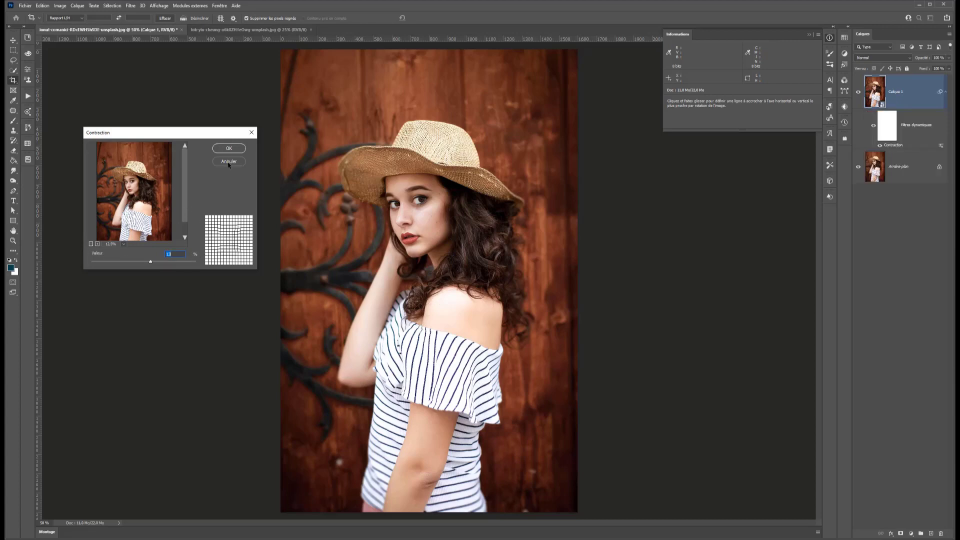
click(229, 162)
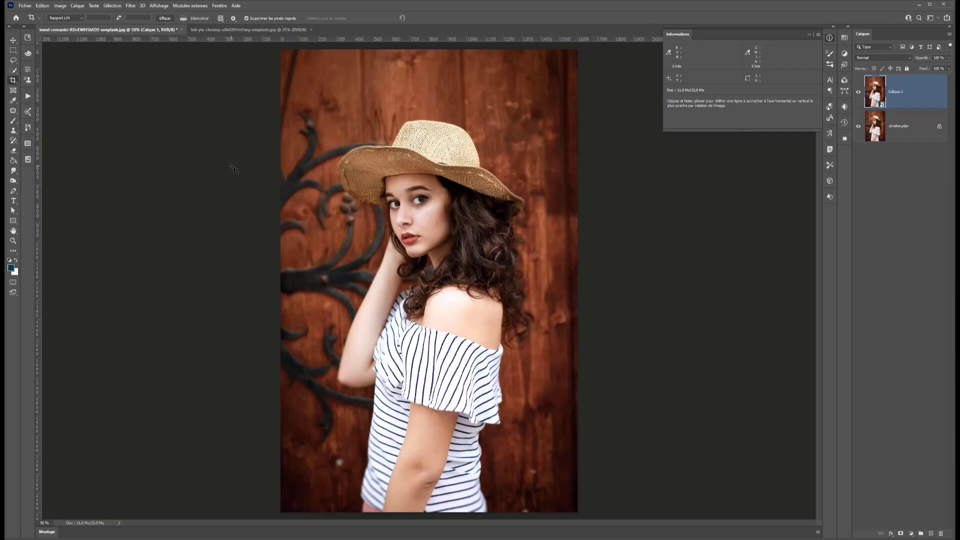
Open the Sphérisation filter for Calque 1 and reduce its preview to 12.5%
click(130, 5)
mouse_move(154, 111)
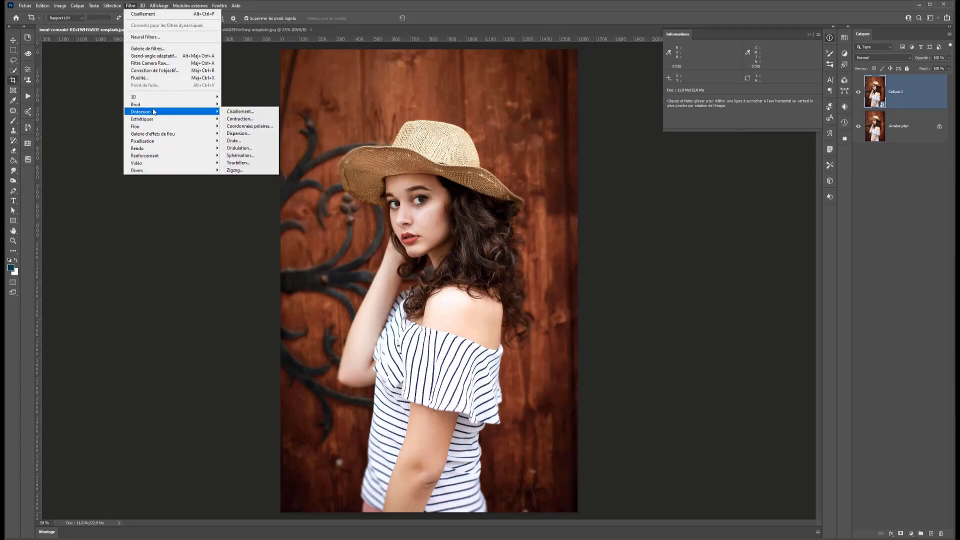
click(231, 156)
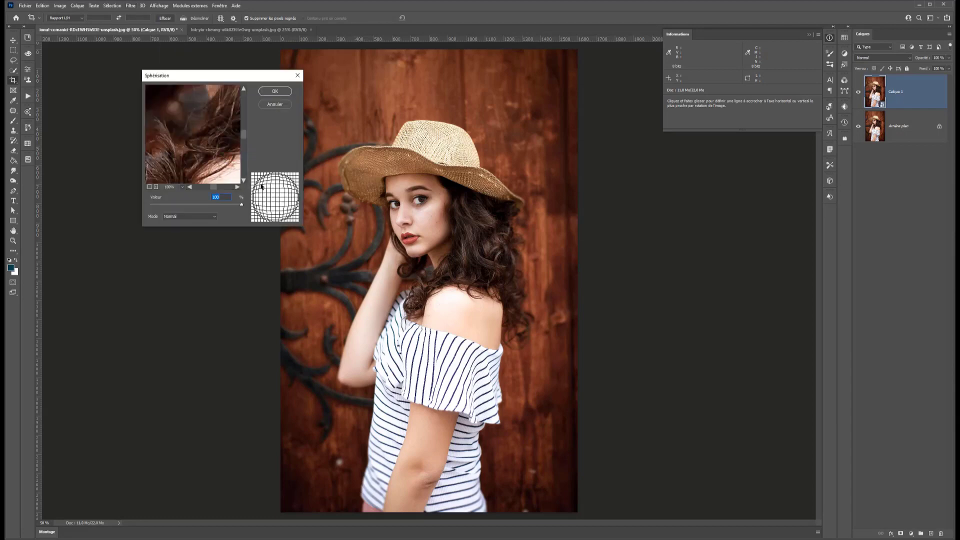
click(149, 187)
click(149, 188)
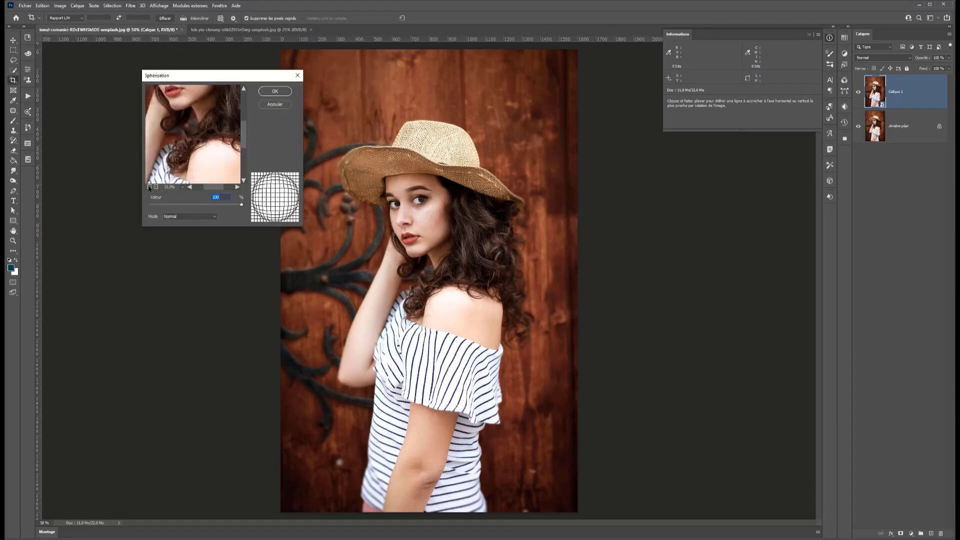
click(149, 187)
click(149, 188)
click(149, 188)
click(156, 187)
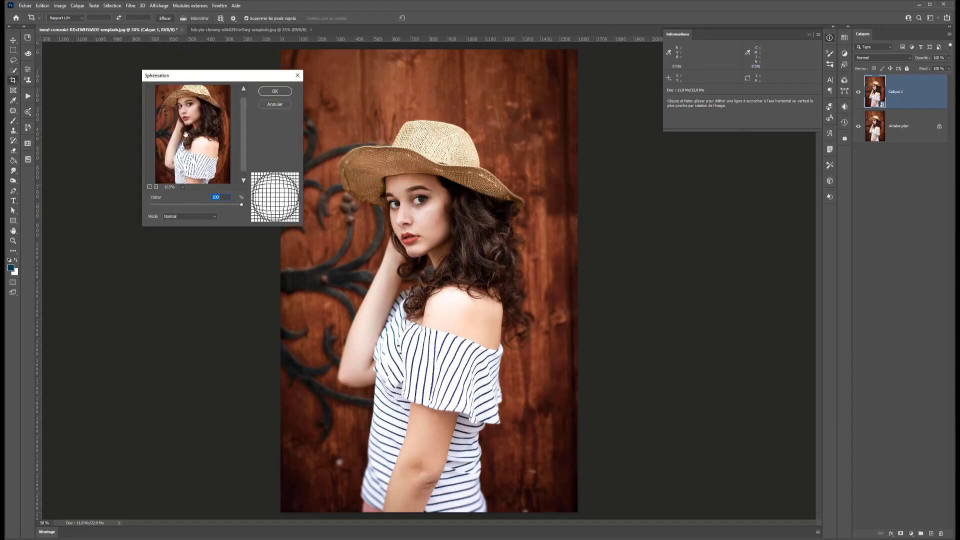
Try a reduced Sphérisation value on the portrait in Horizontal and Vertical modes, and cancel the filter
mouse_move(186, 134)
mouse_down()
mouse_move(186, 161)
mouse_move(188, 151)
mouse_up()
drag(242, 205, 223, 205)
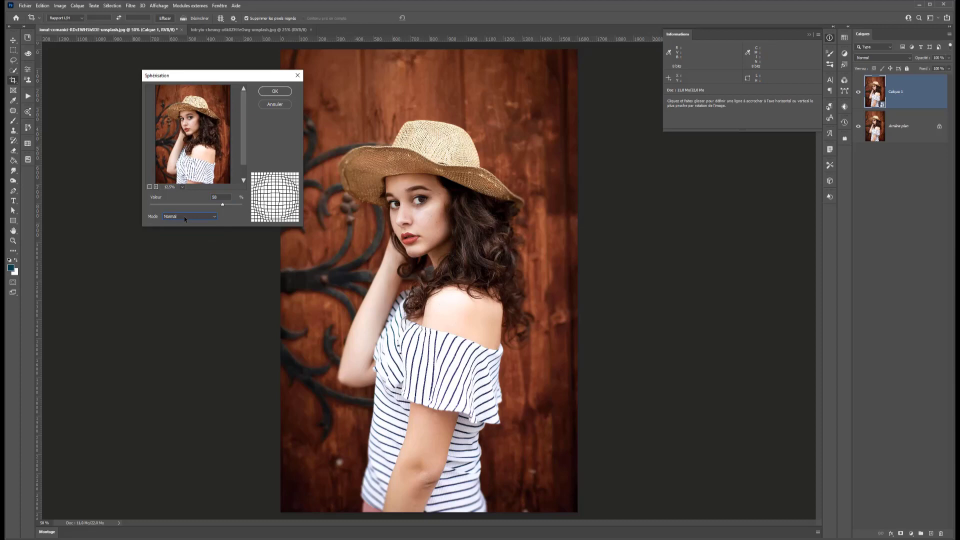
click(184, 216)
click(180, 230)
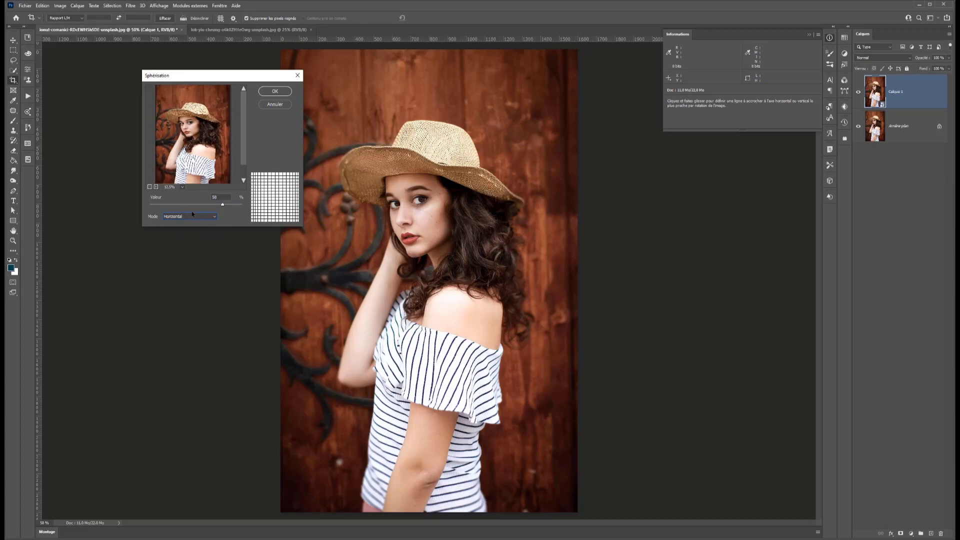
click(193, 215)
click(185, 237)
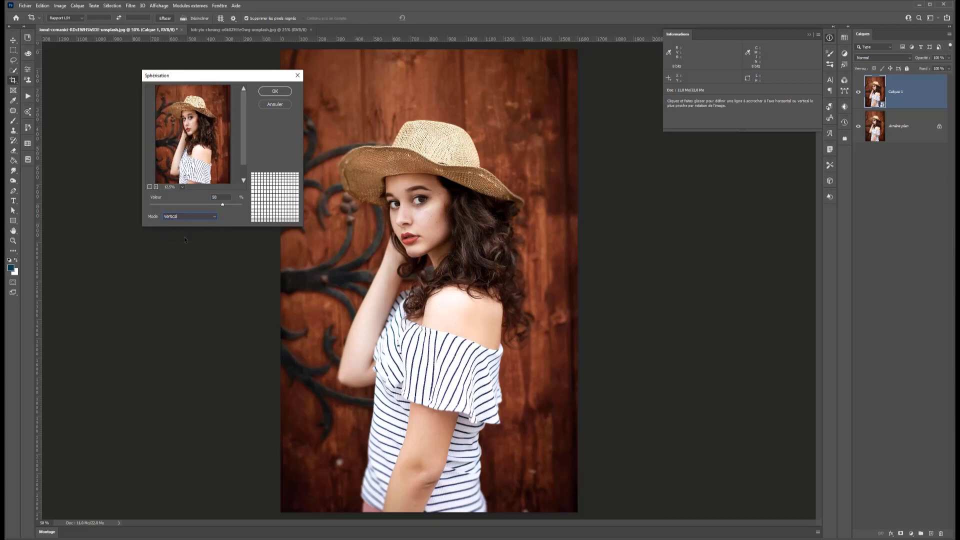
click(274, 105)
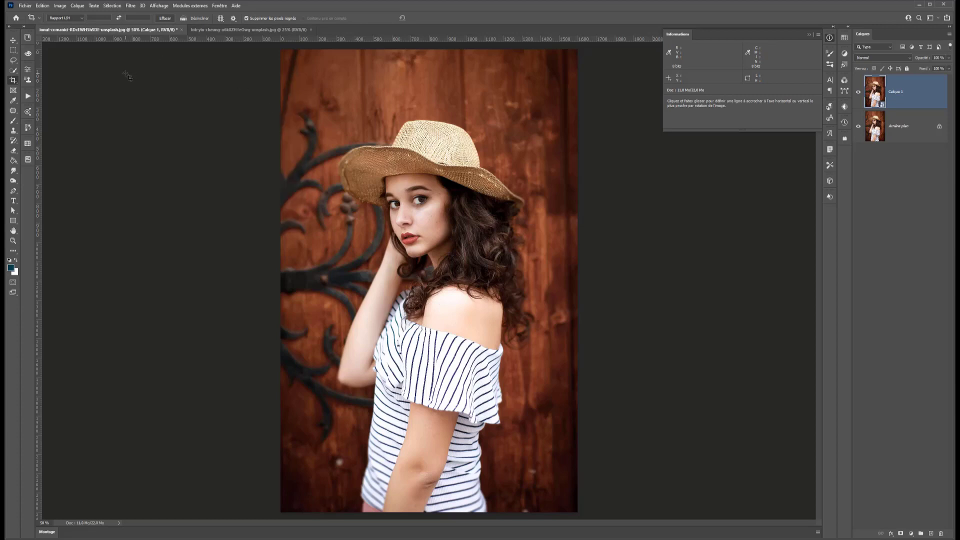
click(130, 6)
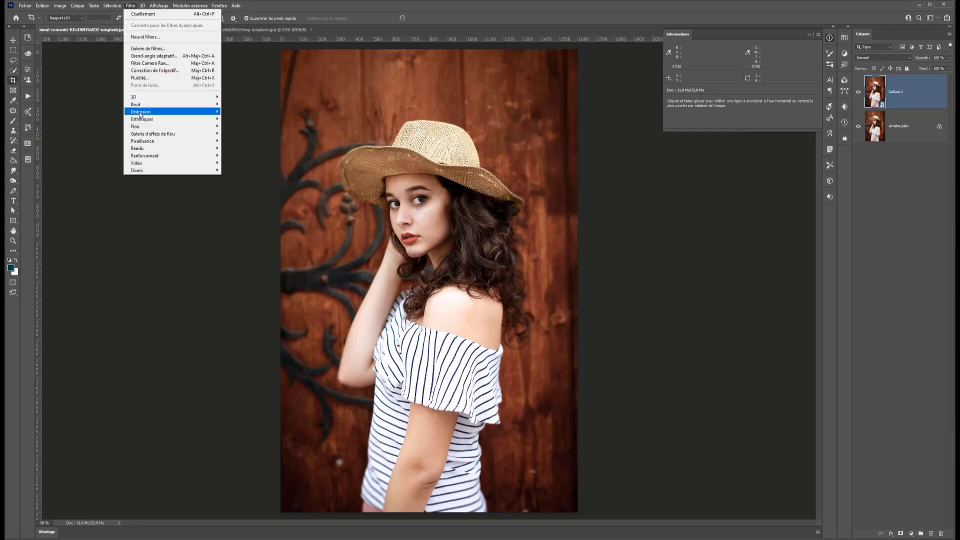
mouse_move(170, 112)
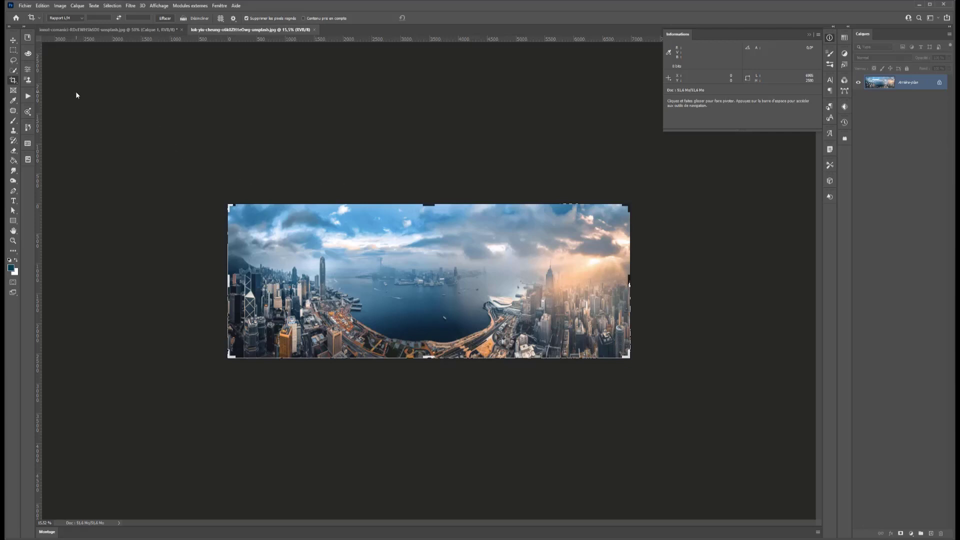
Try to resize the city panorama to a height of 6985 pixels with proportions linked, and undo the resize
key(h)
key(ctrl+alt+i)
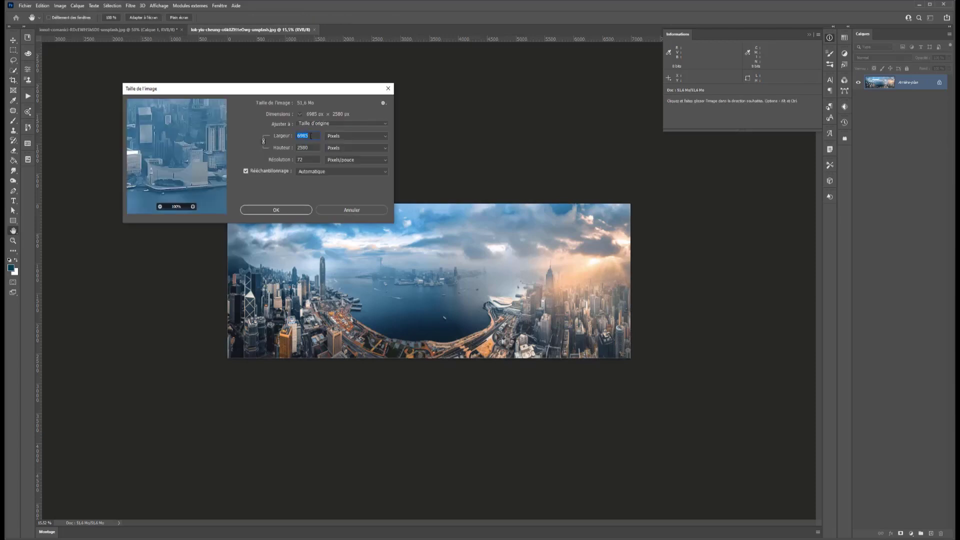
key(Tab)
text(6985)
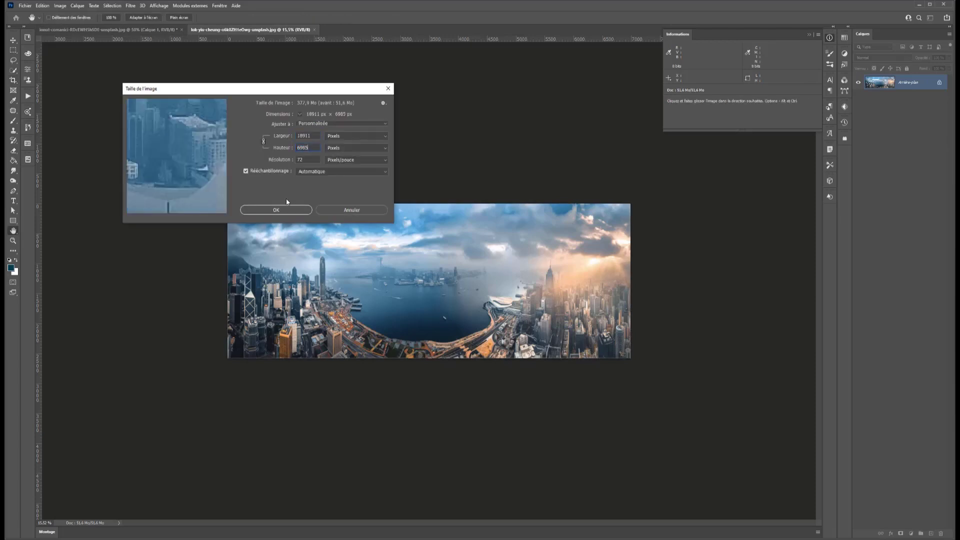
click(281, 208)
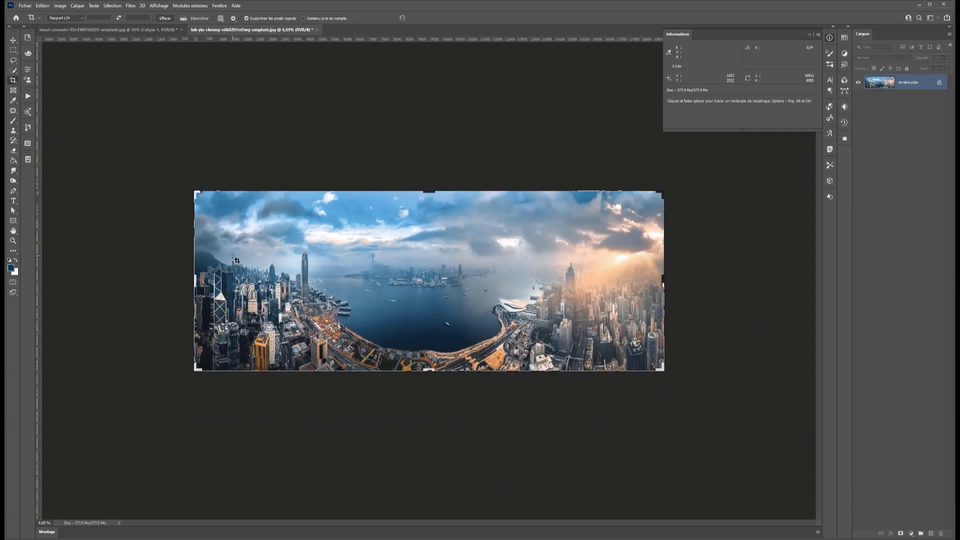
key(ctrl+z)
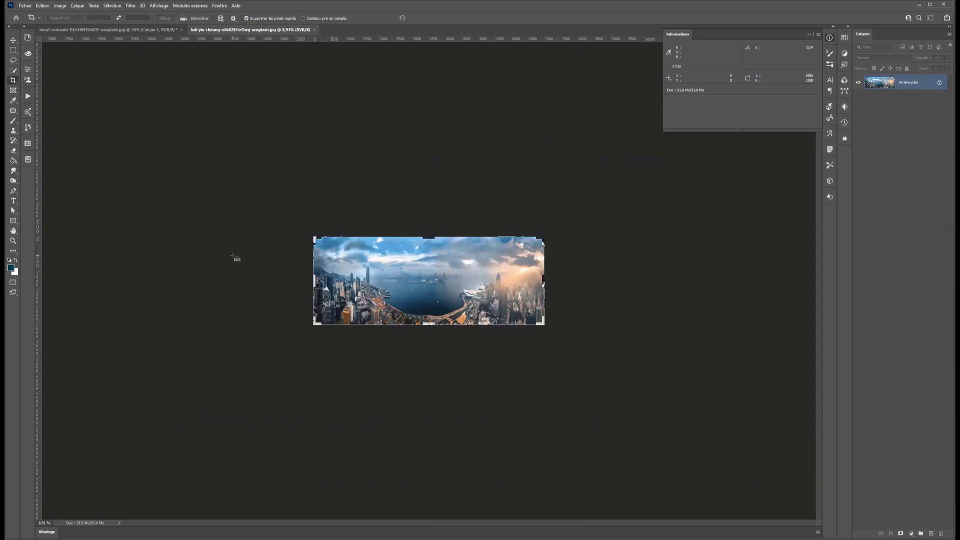
Resize the city panorama to a 6985 × 6985 pixel square with its width and height unlinked
key(ctrl+alt+i)
key(ctrl+c)
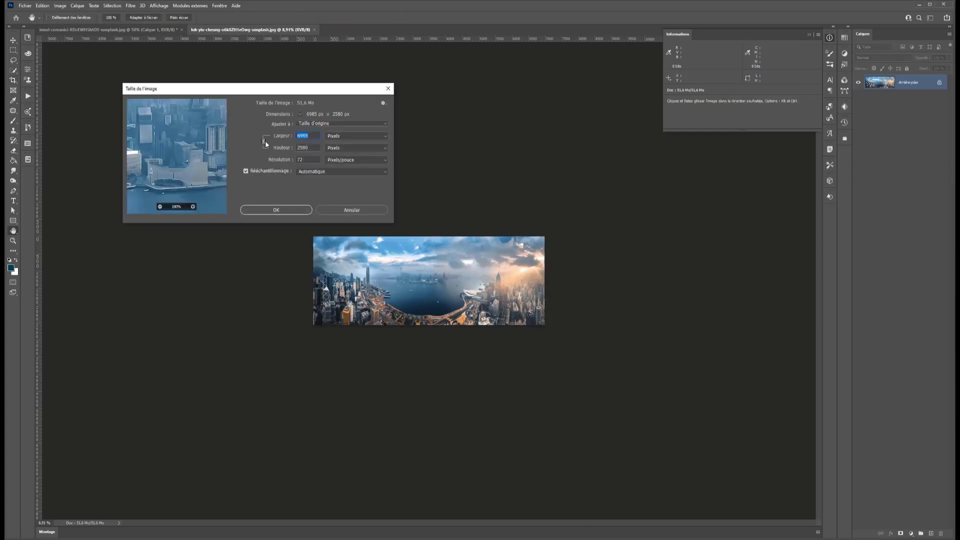
click(264, 141)
double_click(303, 147)
key(ctrl+v)
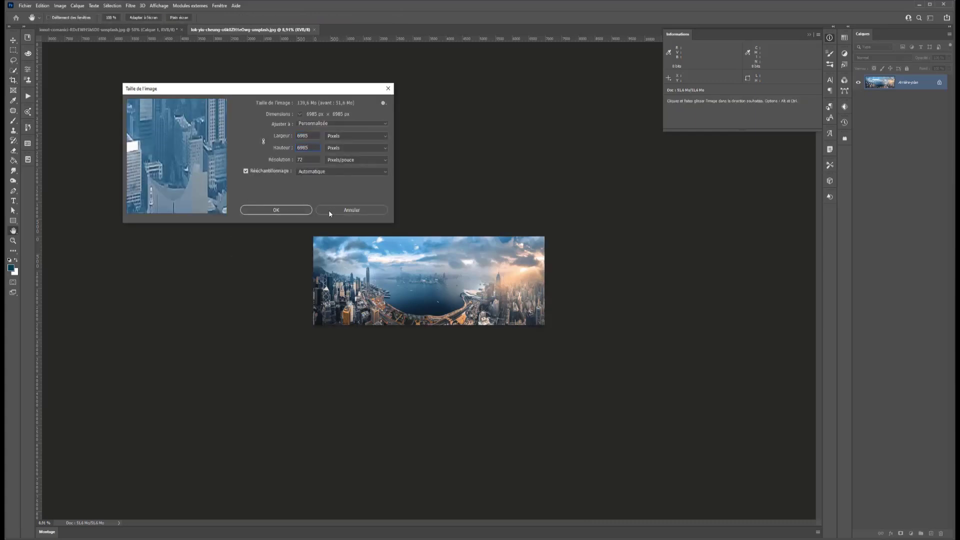
key(Return)
key(c)
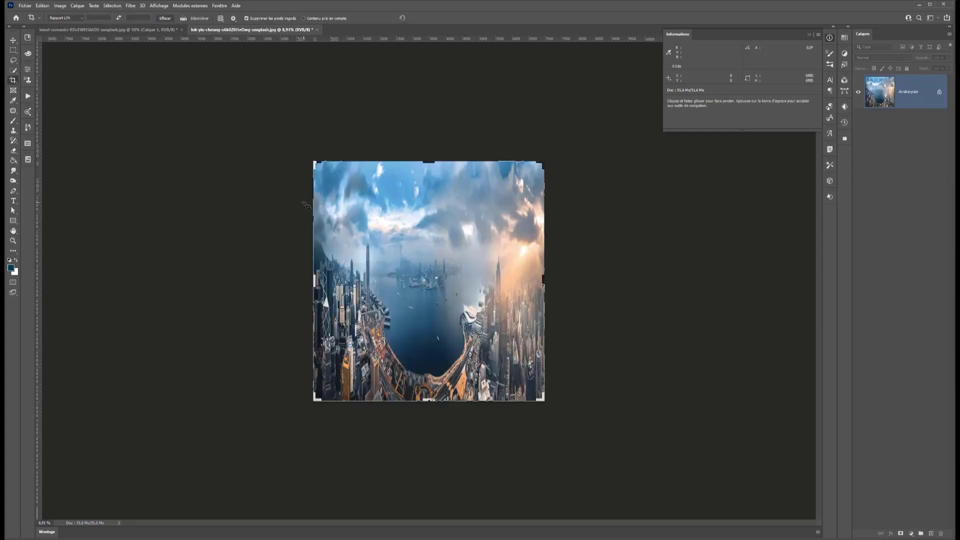
Open the Coordonnées polaires filter for the square panorama and reduce its preview until the whole image fits
click(131, 5)
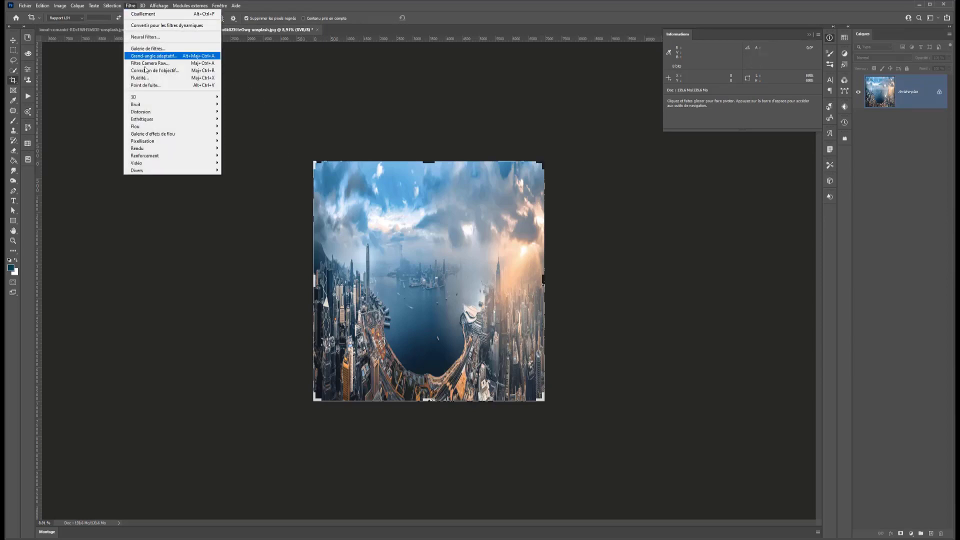
mouse_move(150, 113)
click(236, 127)
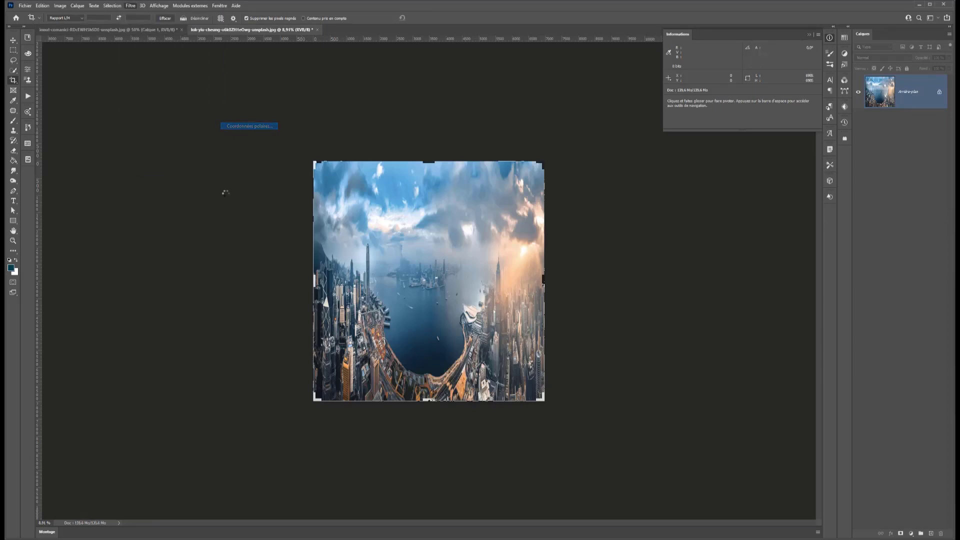
click(104, 214)
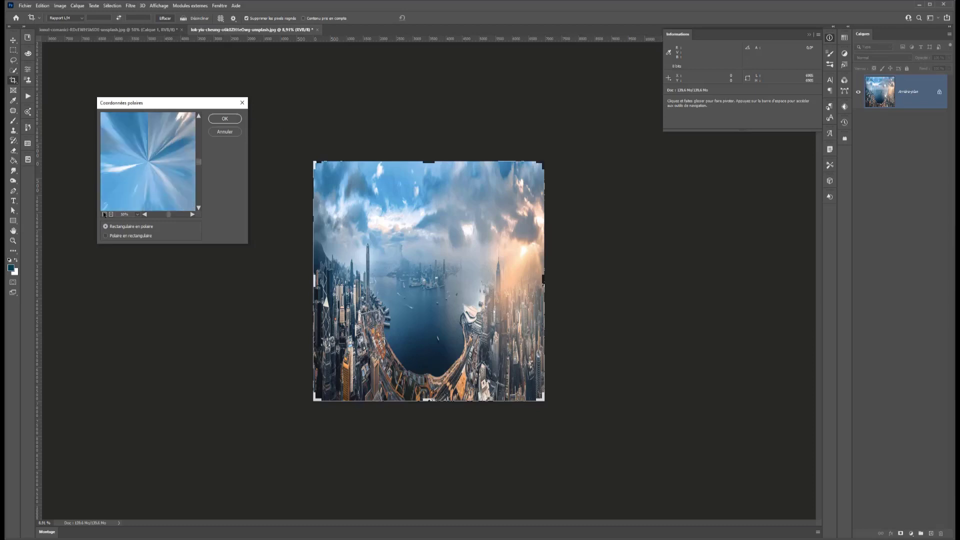
click(104, 213)
click(104, 213)
click(104, 213)
click(104, 213)
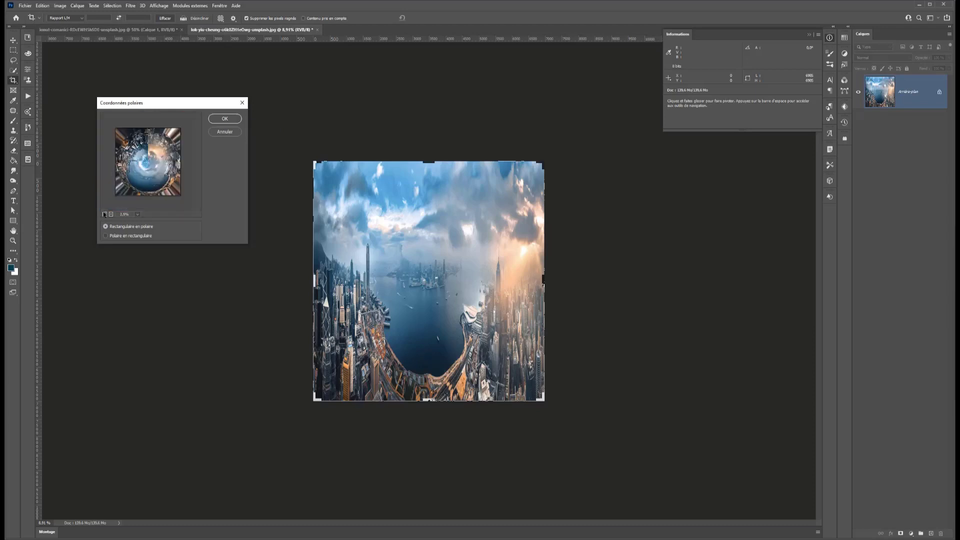
Examine the seam, centre and edges of the polar distortion in the enlarged filter preview
click(111, 214)
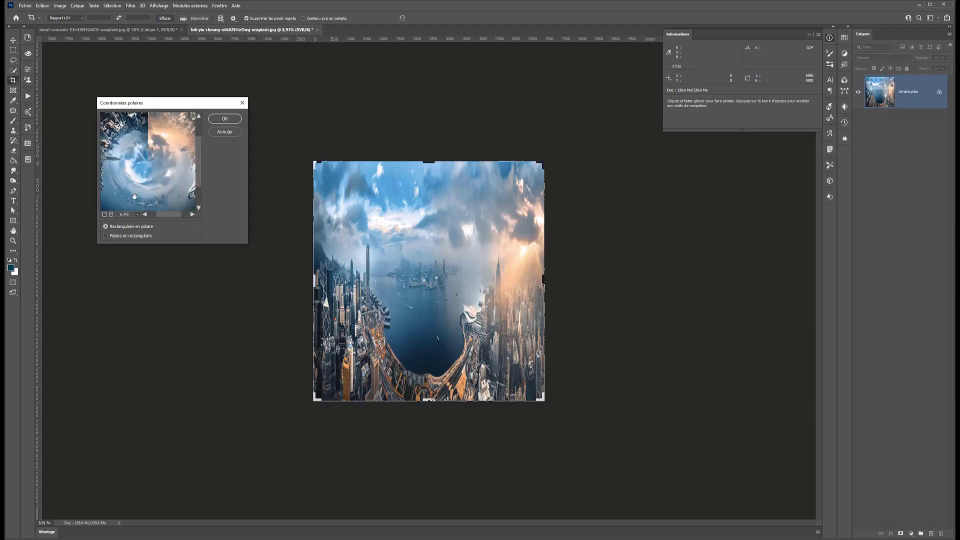
drag(135, 197, 111, 200)
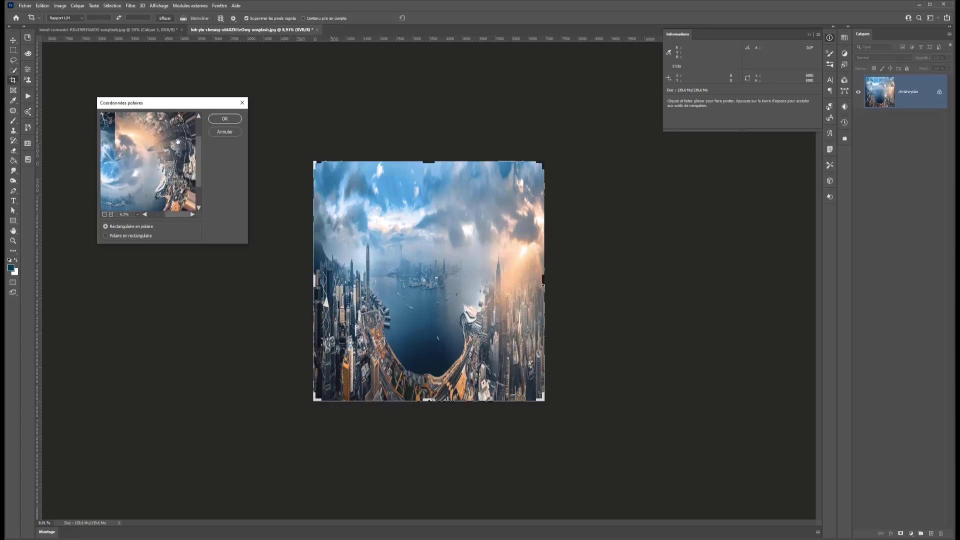
drag(178, 142, 146, 158)
drag(149, 151, 138, 174)
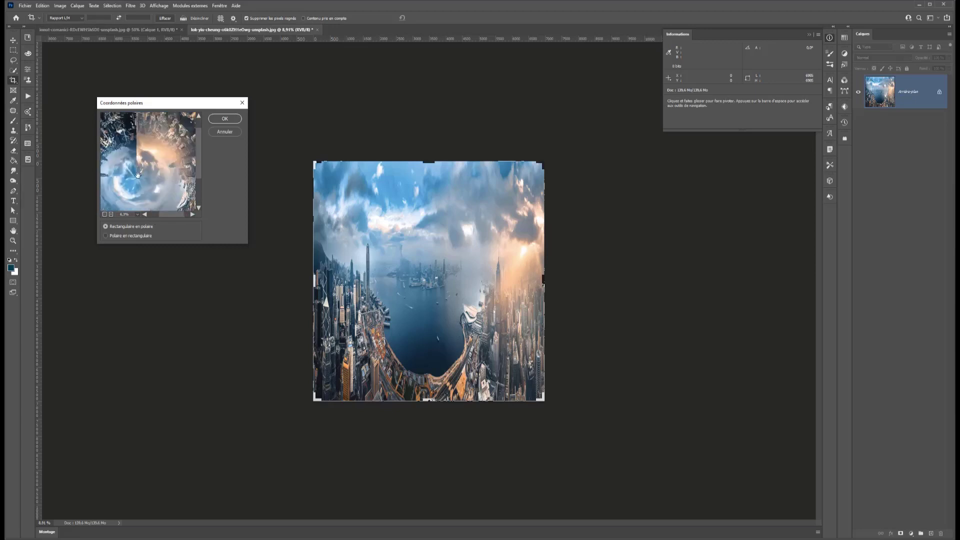
click(105, 214)
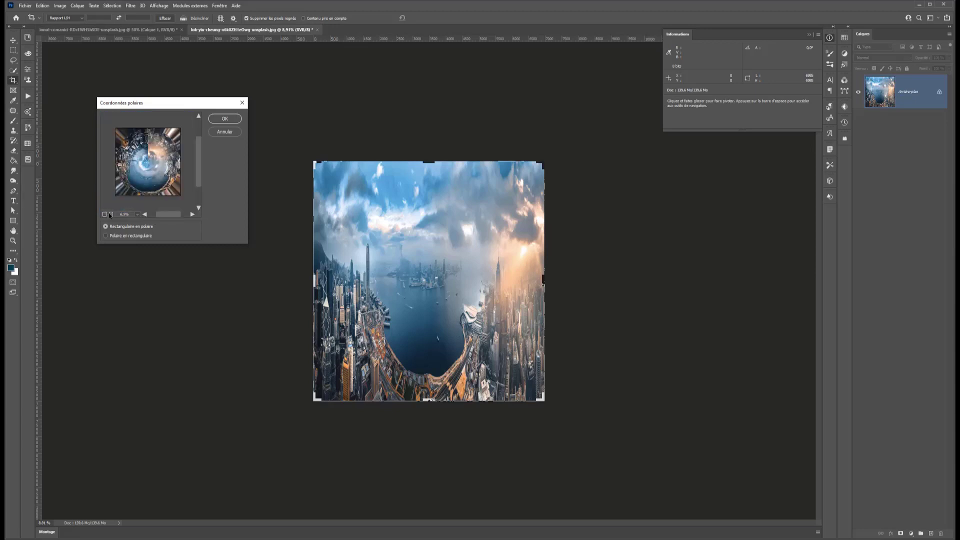
Try the Rectangulaire en polaire conversion directly on the background layer, inspect the result, and undo it
click(227, 118)
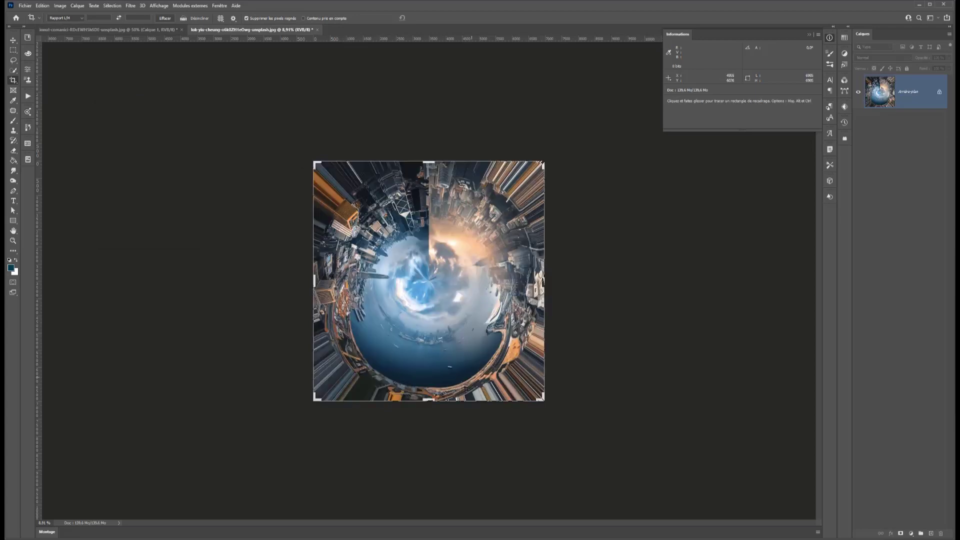
scroll(389, 349, up, 2)
scroll(389, 349, up, 2)
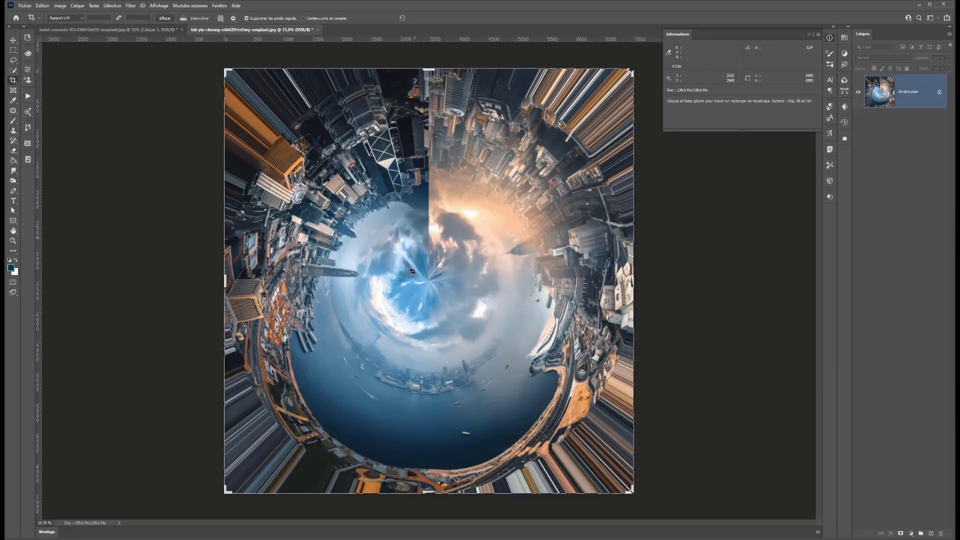
scroll(386, 284, down, 1)
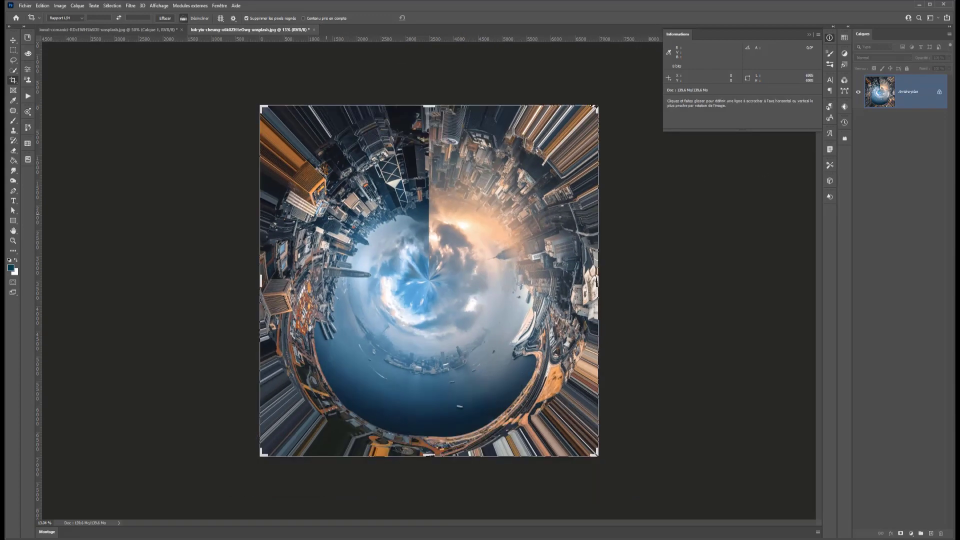
key(ctrl+z)
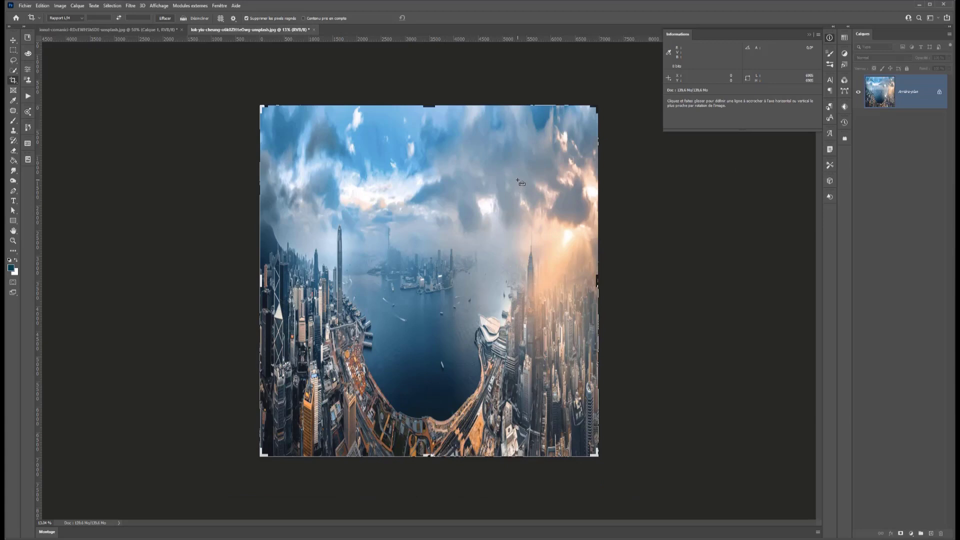
Duplicate the background layer and convert the copy to a smart object
key(ctrl+j)
right_click(900, 89)
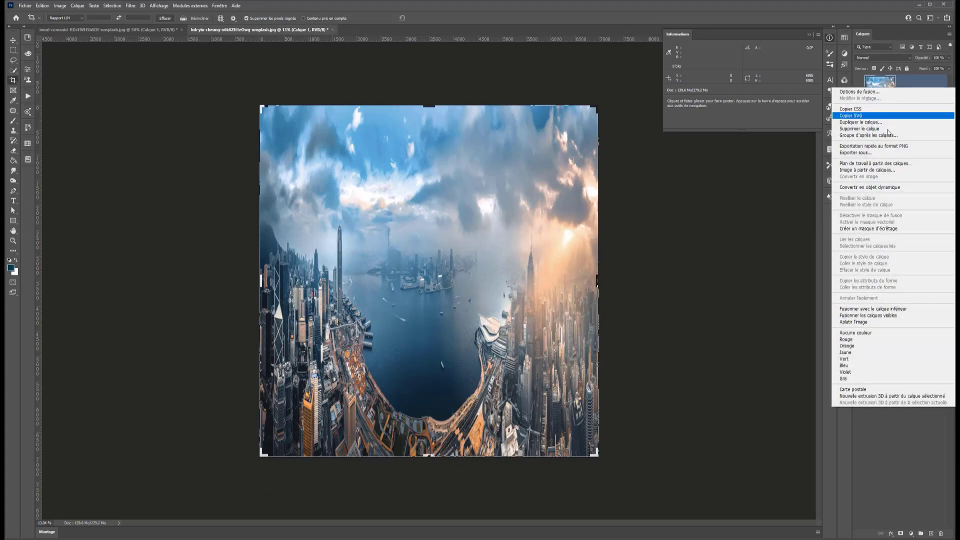
click(866, 187)
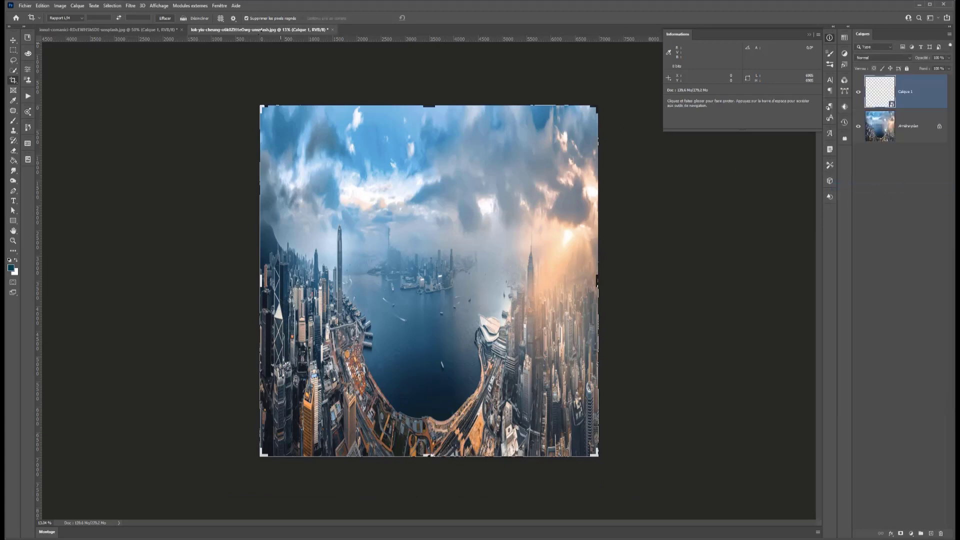
Apply the Coordonnées polaires filter to the smart object with the Rectangulaire en polaire option
click(134, 6)
click(152, 13)
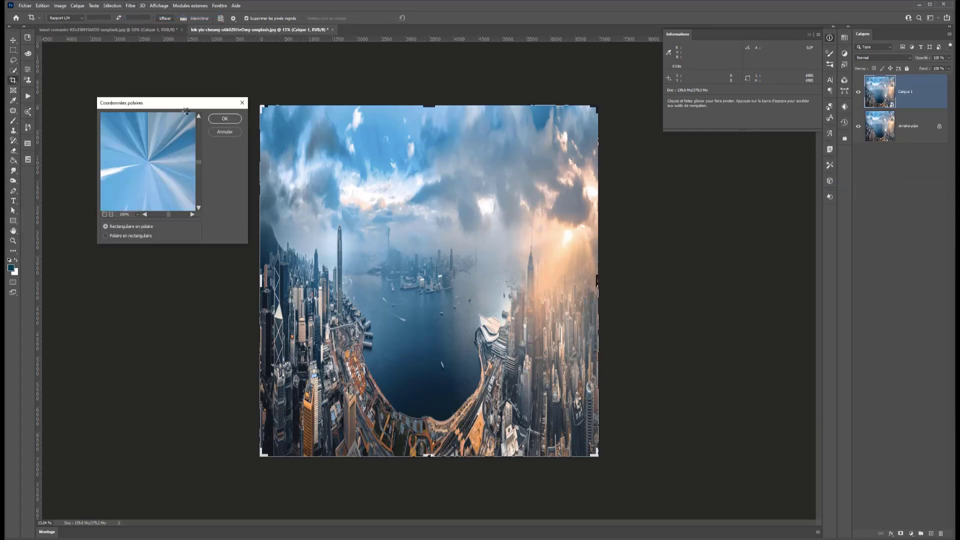
click(224, 119)
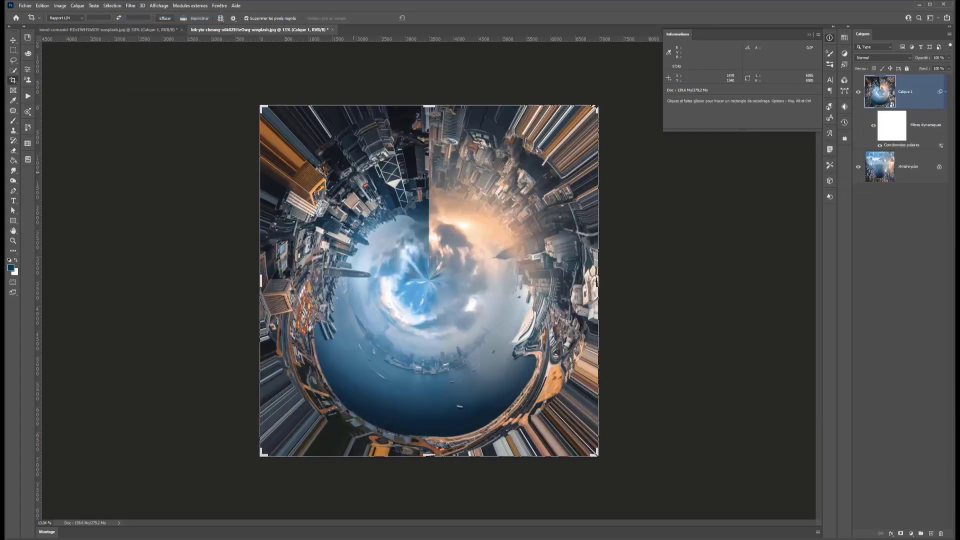
Add a new layer above Calque 1 and heal the vertical seam from the centre upward with the spot healing brush
click(14, 121)
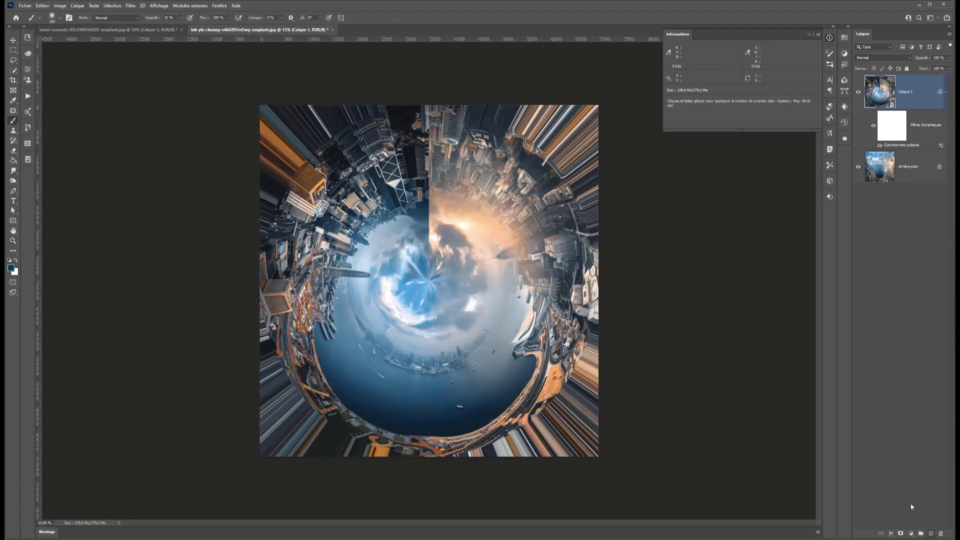
click(931, 534)
click(13, 132)
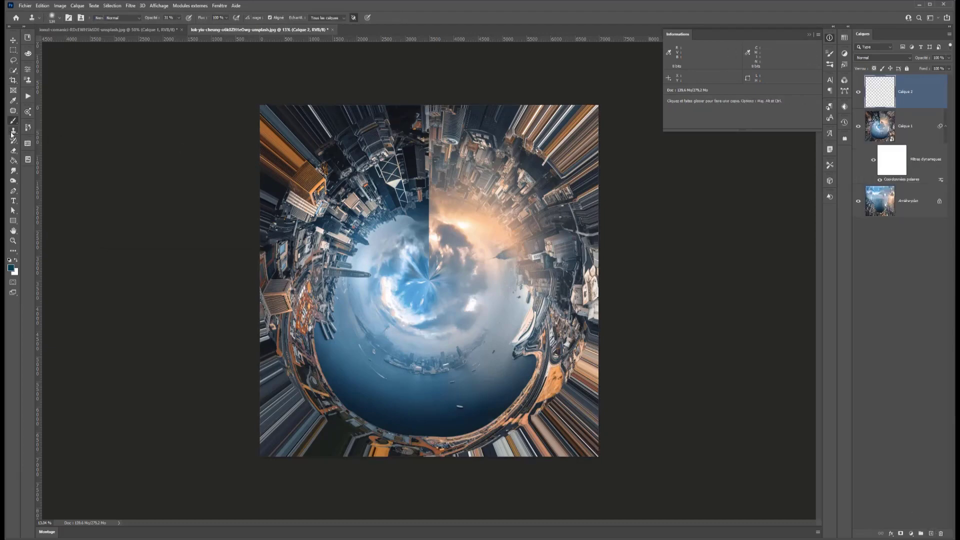
click(13, 110)
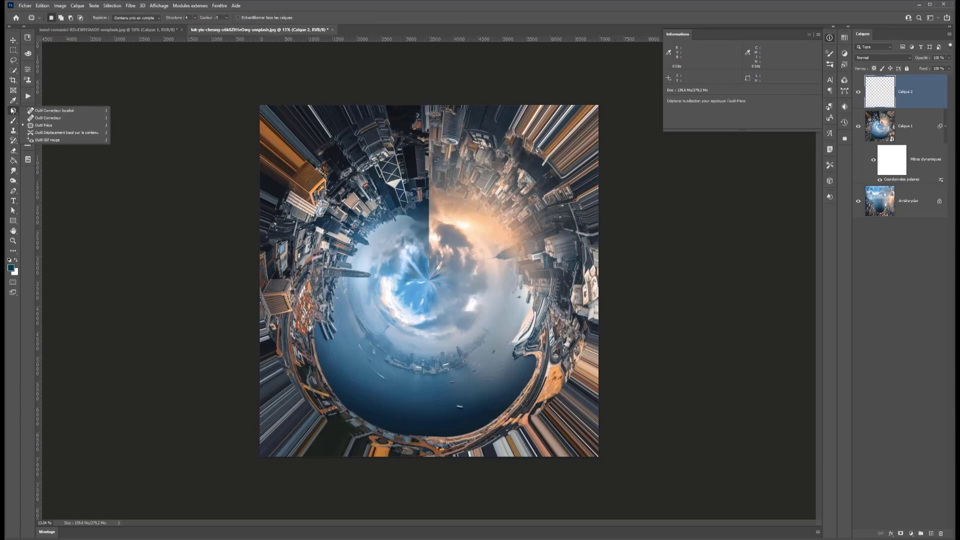
click(45, 111)
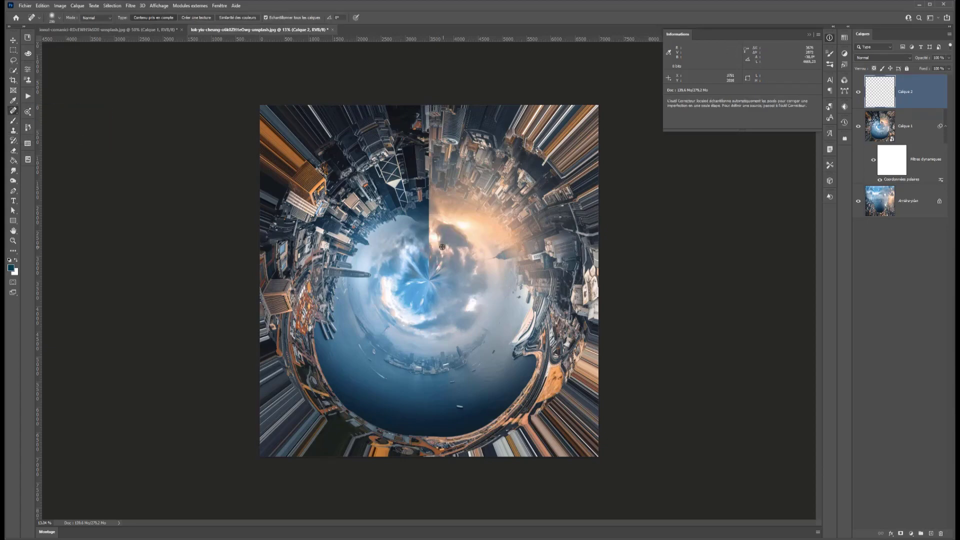
drag(428, 264, 424, 64)
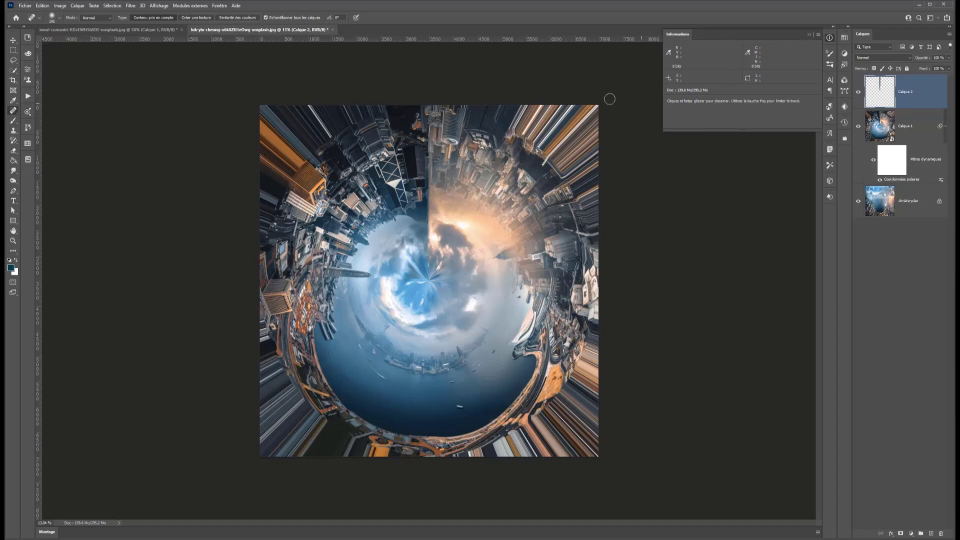
Try a spot healing stroke over the upper-right corner on Calque 1's smart filter mask, and undo it
drag(573, 154, 599, 154)
click(881, 164)
mouse_move(520, 68)
mouse_down()
mouse_move(512, 98)
mouse_move(607, 116)
mouse_move(501, 92)
mouse_move(595, 143)
mouse_move(623, 199)
mouse_up()
key(ctrl+z)
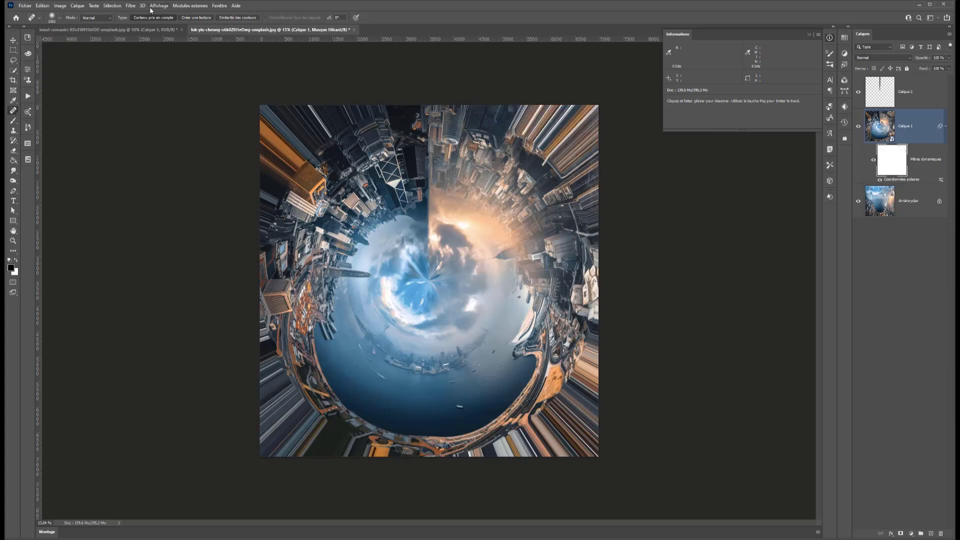
click(12, 41)
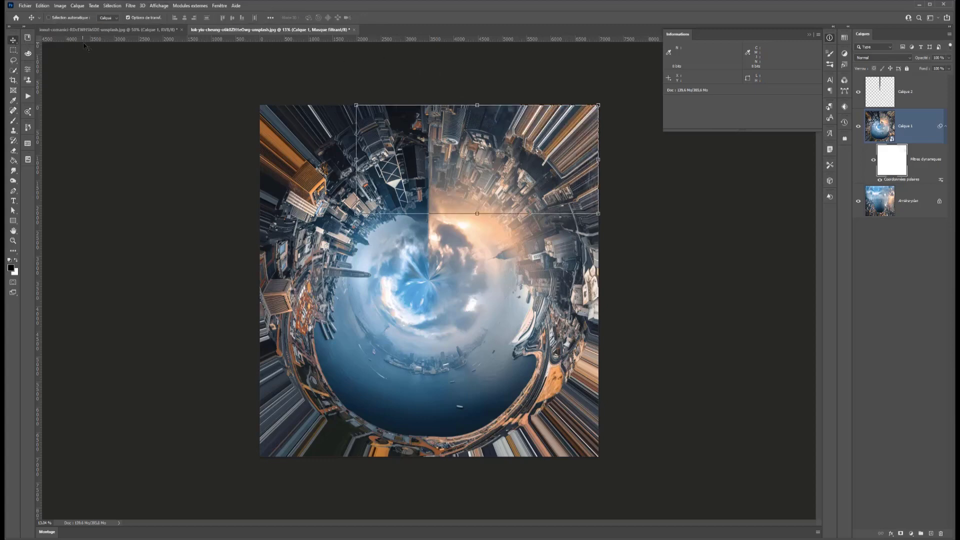
key(ctrl+z)
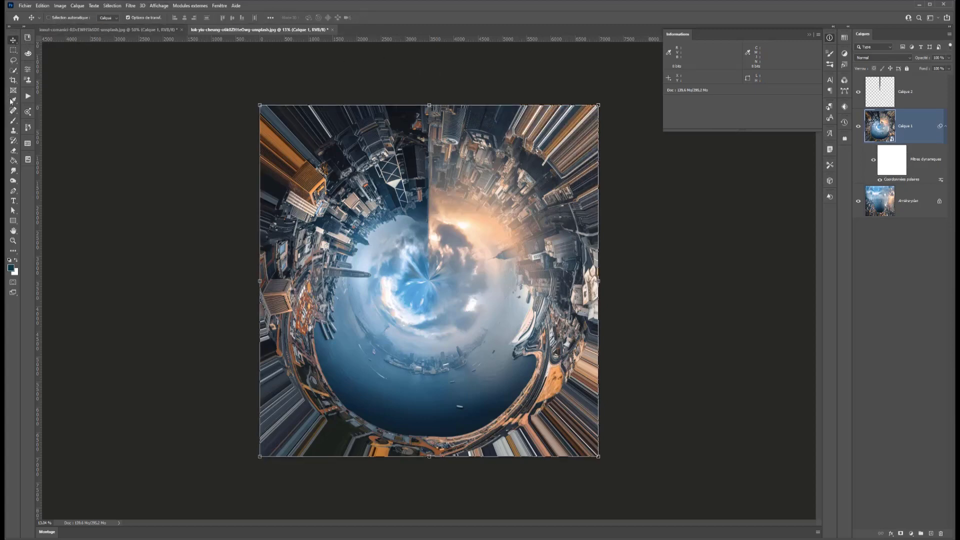
Try painting black around the image edges on Calque 1's smart filter mask with a 100% opacity brush, and undo it
click(13, 120)
click(178, 20)
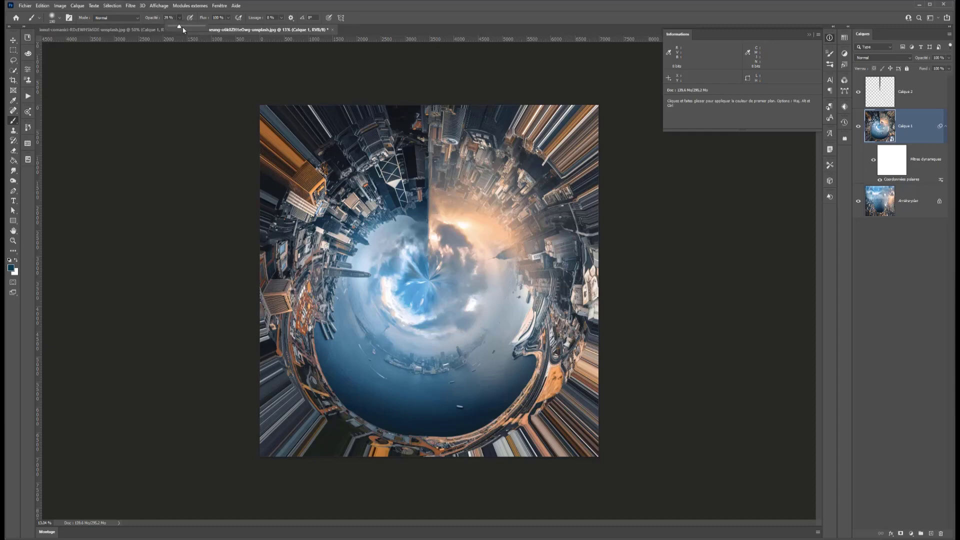
drag(179, 26, 205, 26)
click(887, 161)
mouse_move(483, 107)
mouse_down()
mouse_move(535, 119)
mouse_move(492, 93)
mouse_move(544, 102)
mouse_move(600, 153)
mouse_move(610, 211)
mouse_move(566, 132)
mouse_move(452, 93)
mouse_move(316, 93)
mouse_move(225, 157)
mouse_move(253, 117)
mouse_move(354, 83)
mouse_move(282, 115)
mouse_move(214, 220)
mouse_move(200, 314)
mouse_move(254, 437)
mouse_move(296, 463)
mouse_move(211, 345)
mouse_move(213, 358)
mouse_move(348, 463)
mouse_move(490, 491)
mouse_move(622, 431)
mouse_move(616, 387)
mouse_move(530, 510)
mouse_move(518, 477)
mouse_move(623, 381)
mouse_move(472, 498)
mouse_up()
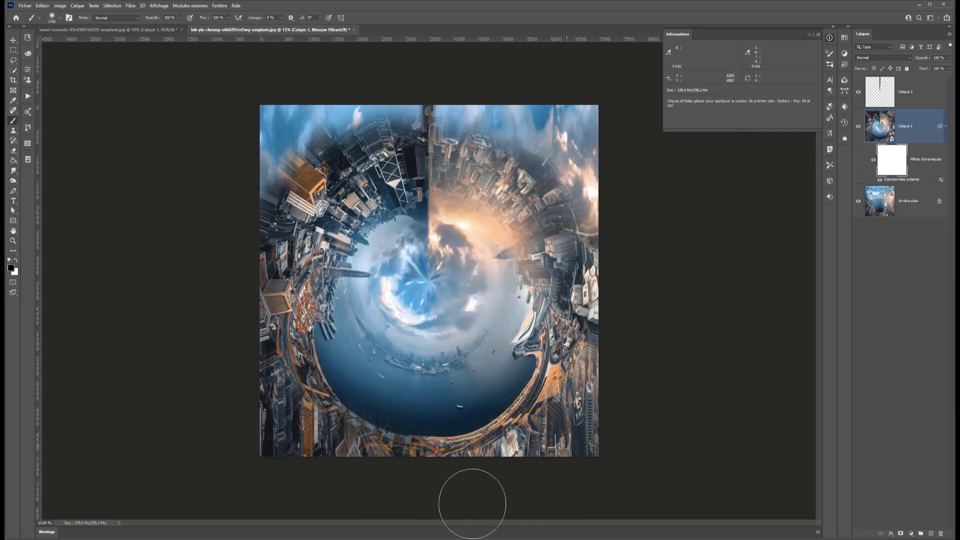
key(ctrl+z)
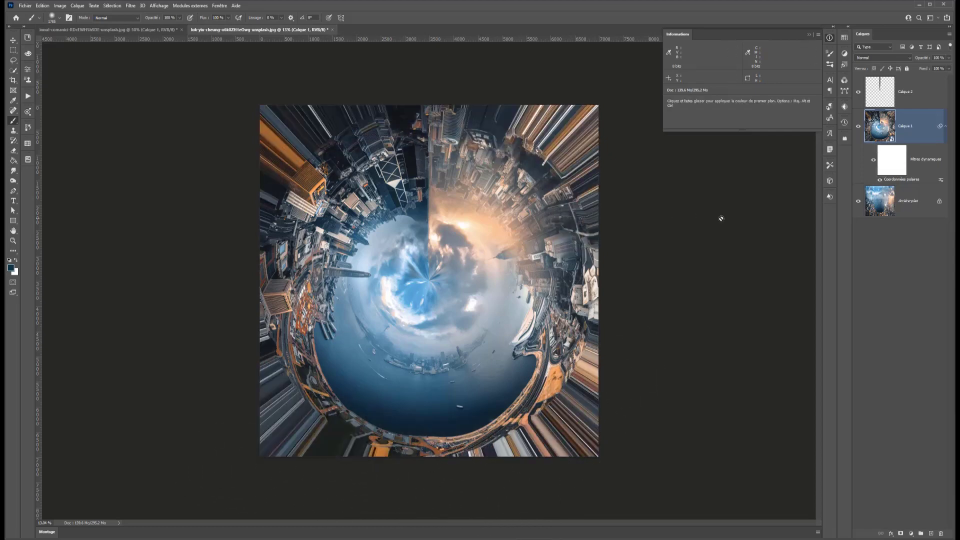
Try switching Calque 1's Coordonnées polaires smart filter to Polaire en rectangulaire, and undo the change
double_click(904, 178)
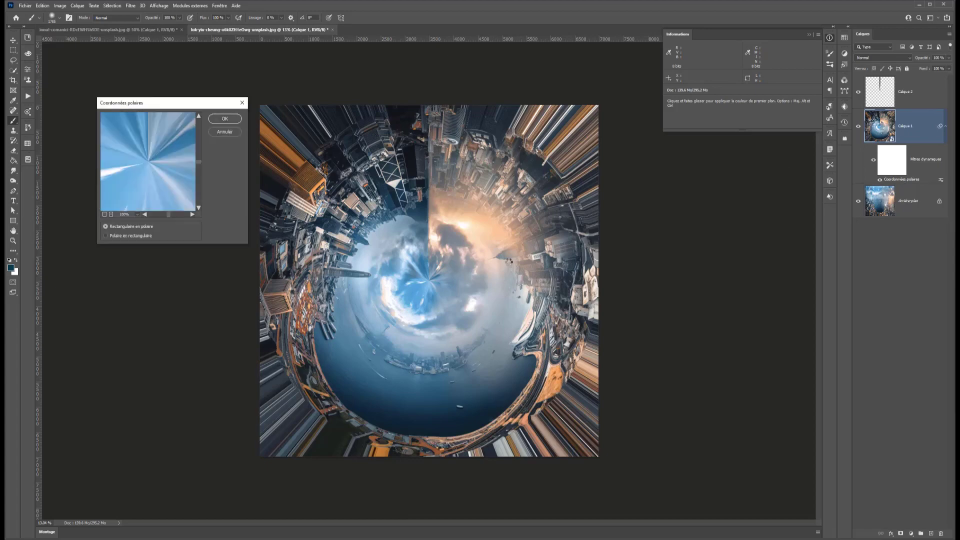
click(119, 236)
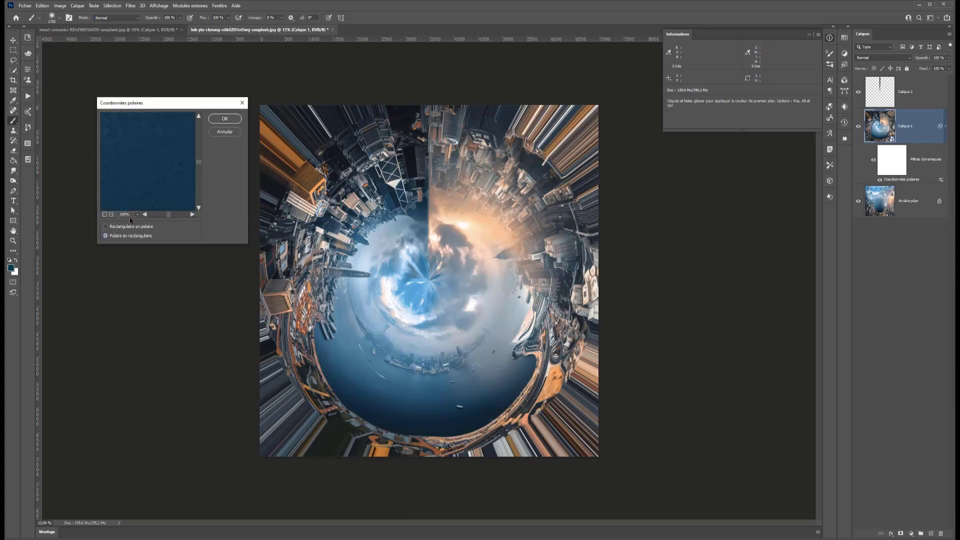
click(105, 214)
click(104, 214)
click(104, 214)
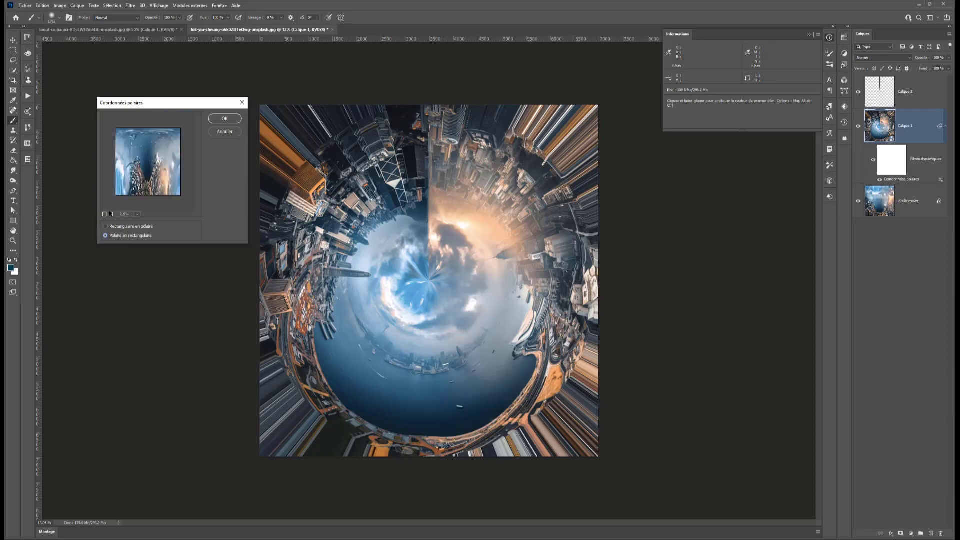
click(224, 119)
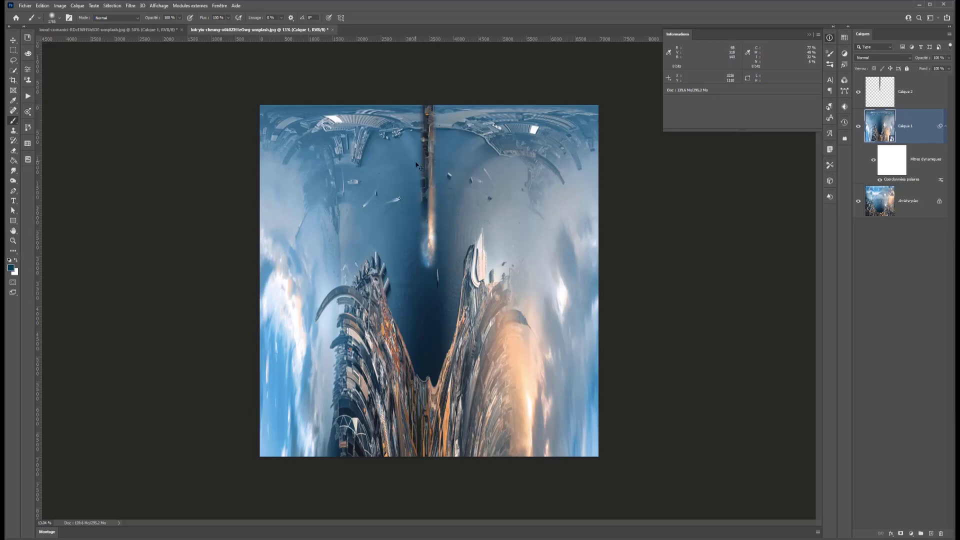
key(ctrl+z)
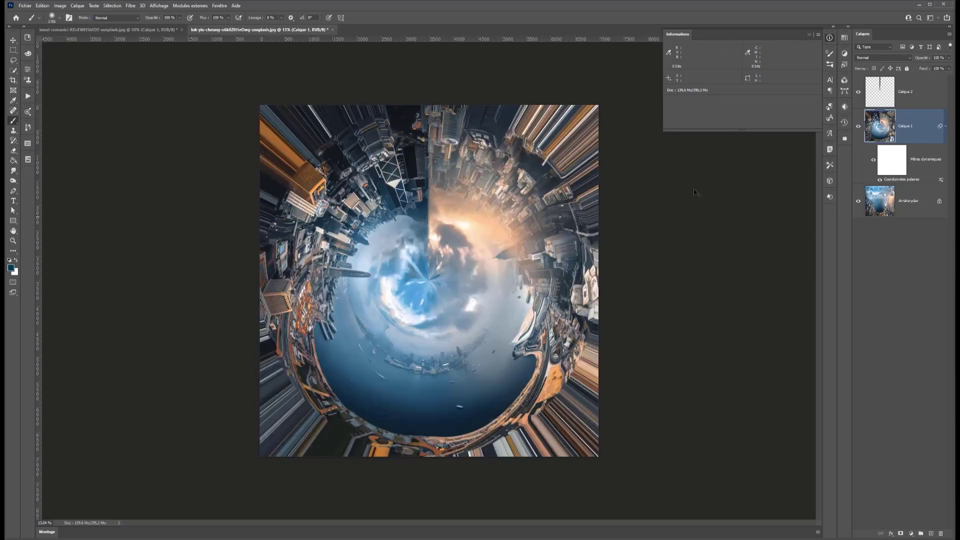
Close the city panorama document and return to the portrait document
key(ctrl+q)
click(488, 199)
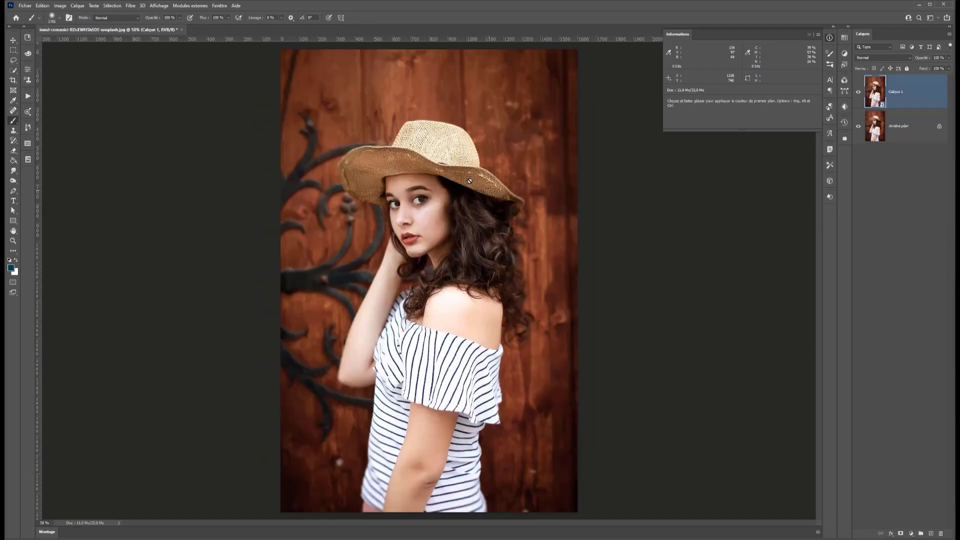
Try the Dispersion filter on the portrait's Calque 1 with horizontal and vertical scales of 50, using lunette.psd as the reference image
click(130, 6)
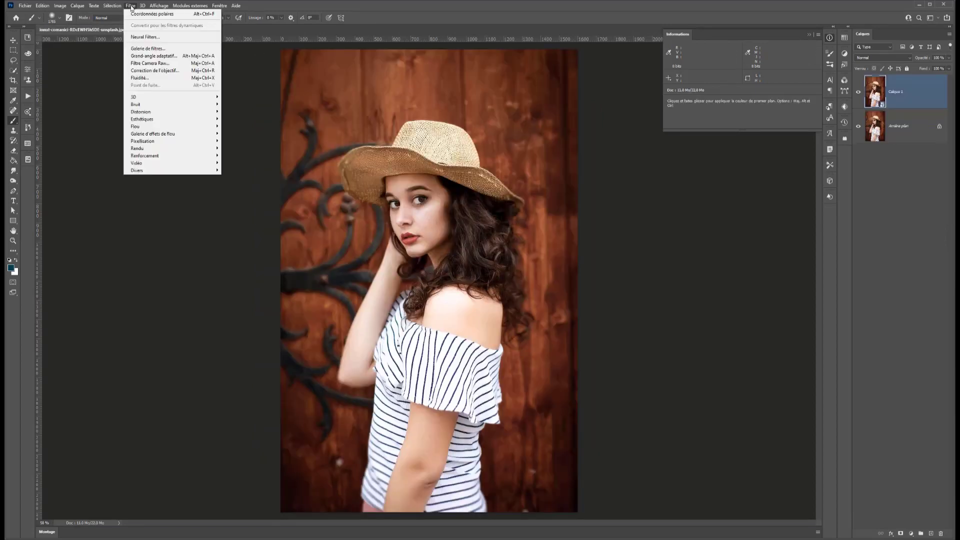
mouse_move(146, 114)
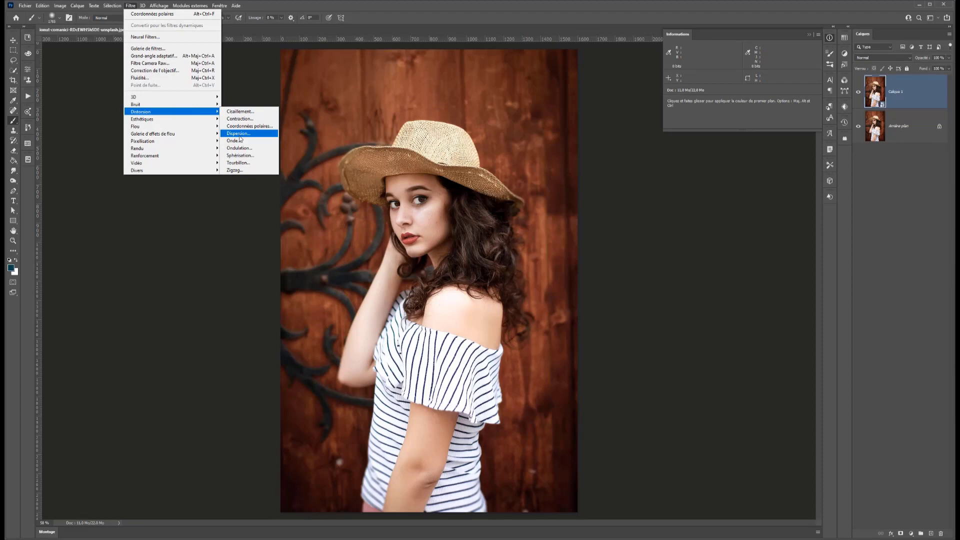
click(239, 134)
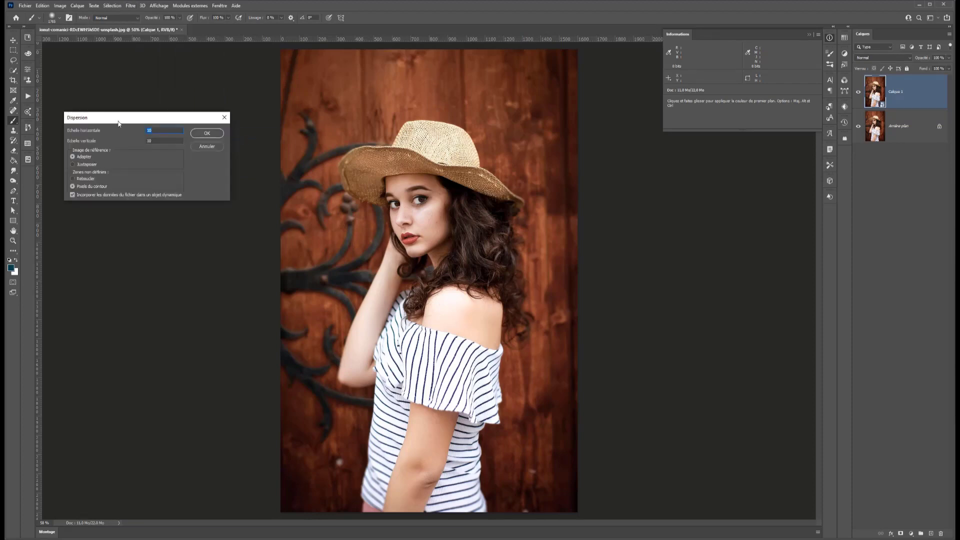
drag(118, 122, 175, 104)
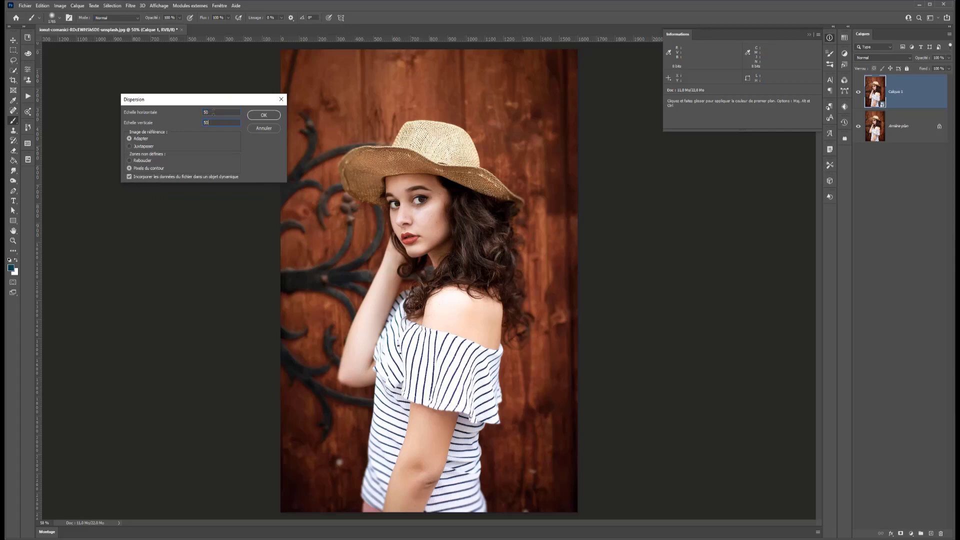
click(264, 115)
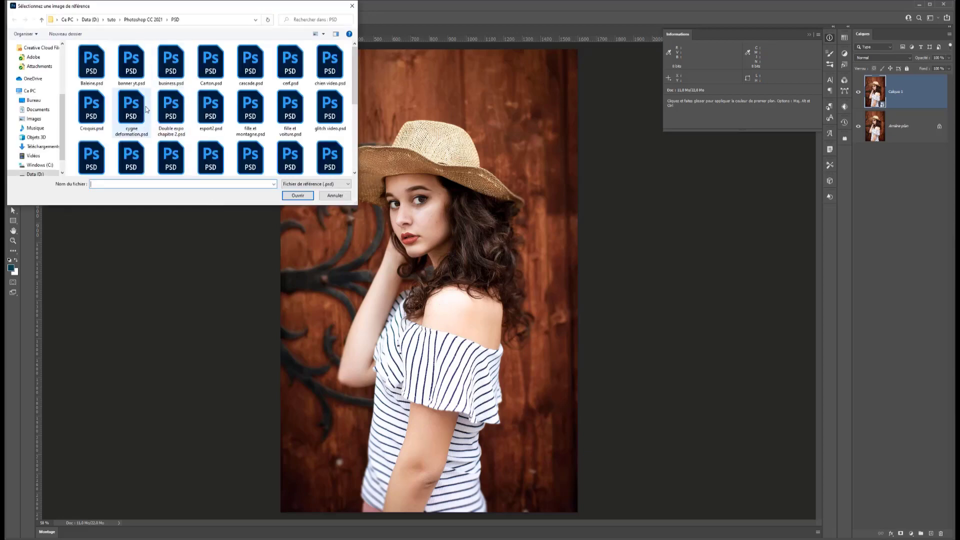
scroll(184, 109, down, 3)
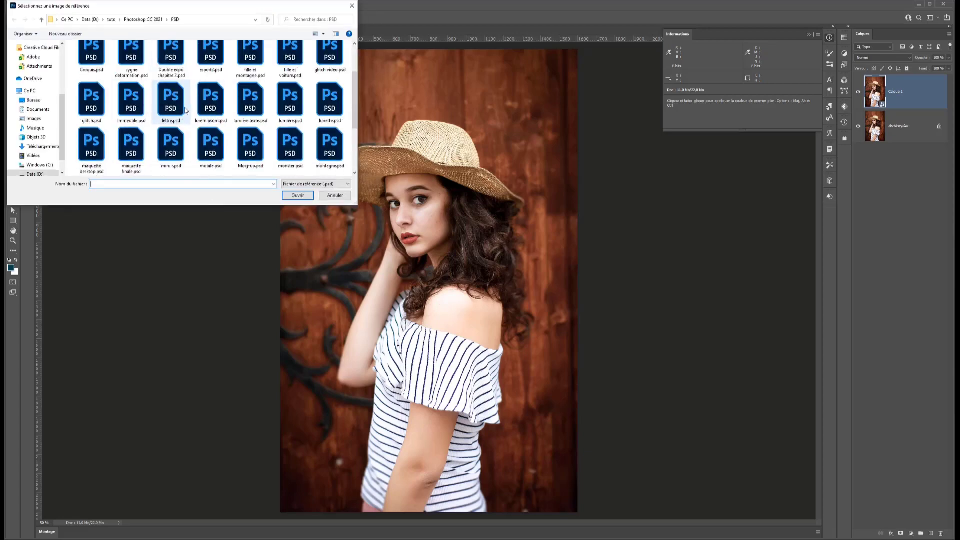
scroll(224, 162, up, 3)
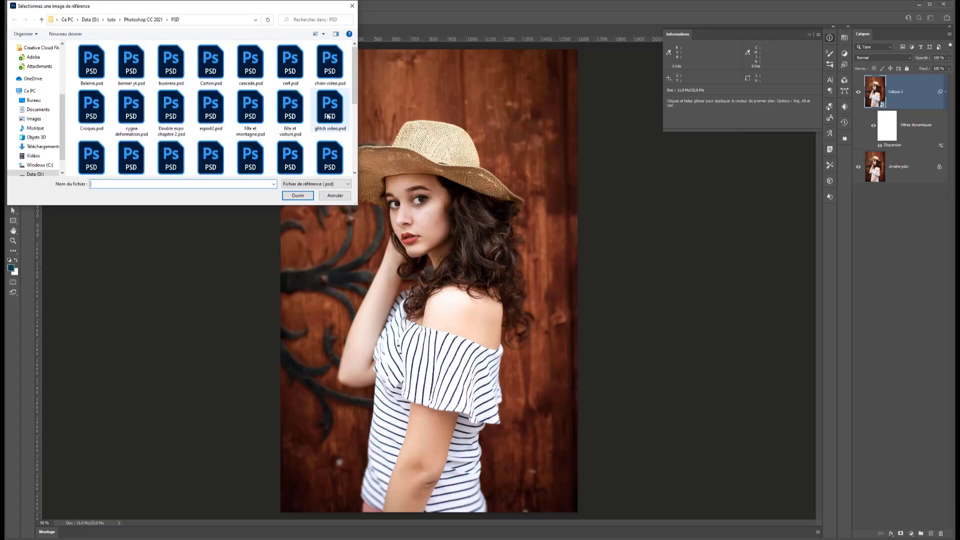
scroll(330, 150, down, 2)
scroll(289, 138, down, 3)
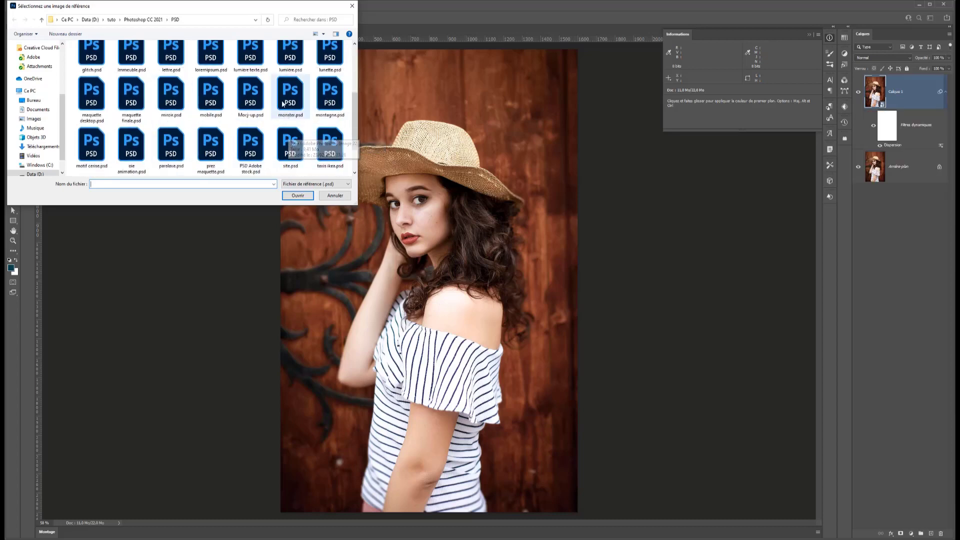
scroll(261, 145, up, 2)
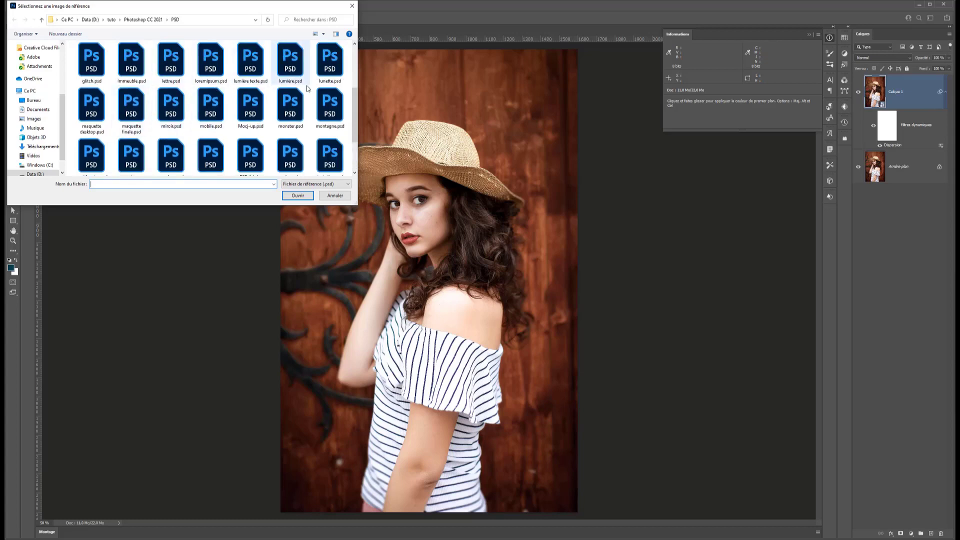
double_click(330, 59)
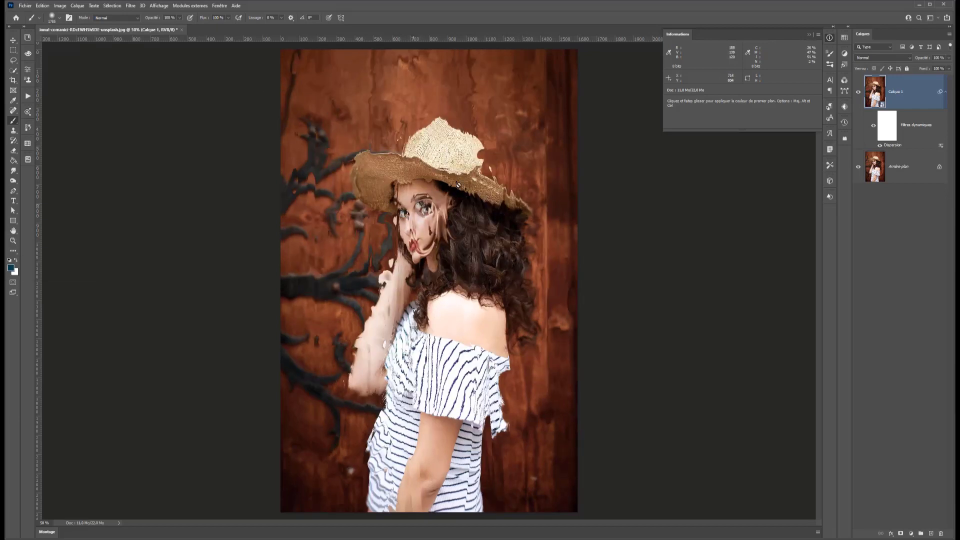
Try larger horizontal and vertical scales in Calque 1's Dispersion smart filter, reusing lunette.psd as the reference image
double_click(893, 145)
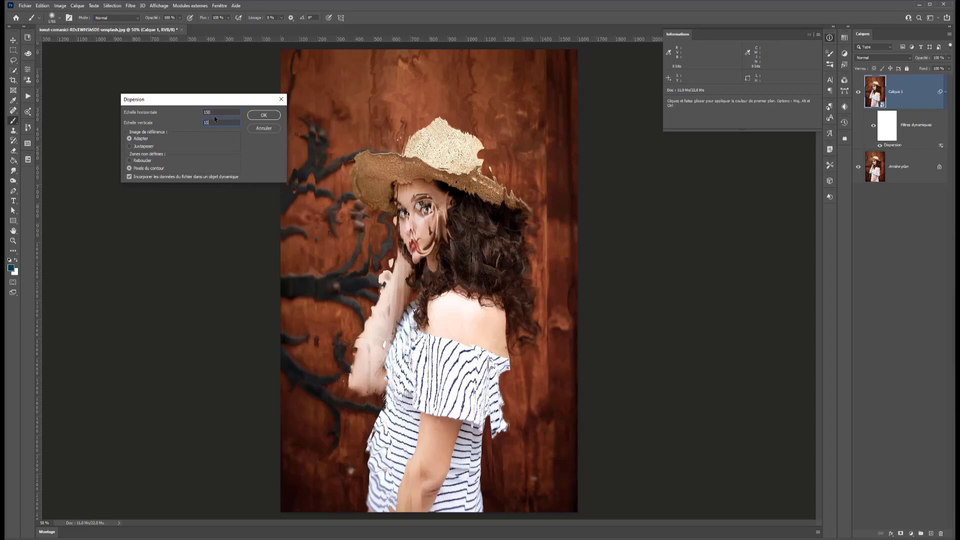
key(Return)
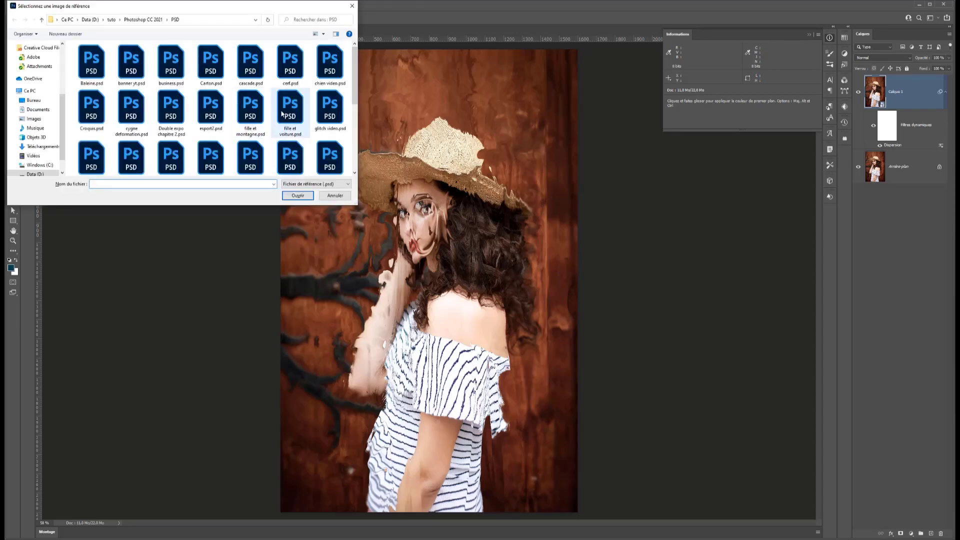
scroll(317, 154, down, 1)
double_click(319, 151)
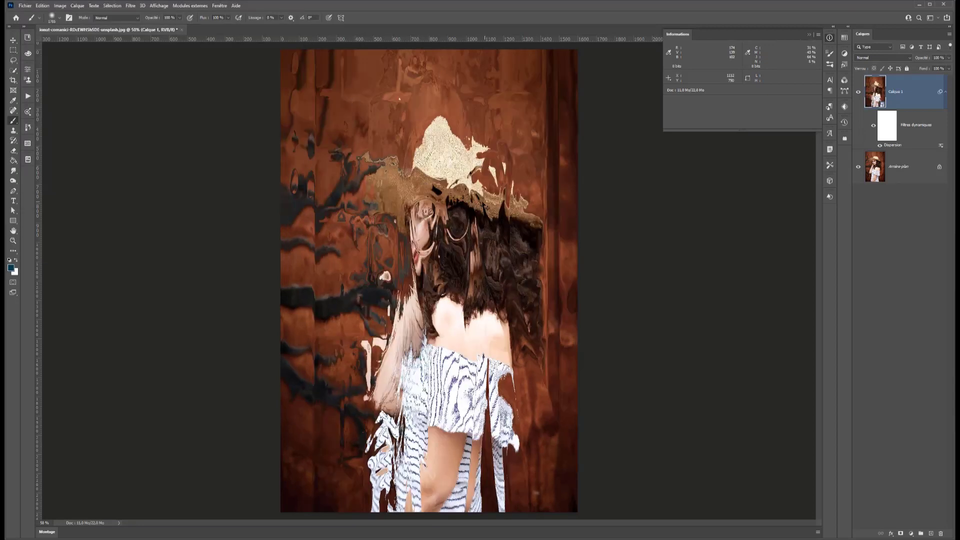
Try a different PSD reference image for the Dispersion smart filter at scale 50, and undo the whole filter
double_click(893, 145)
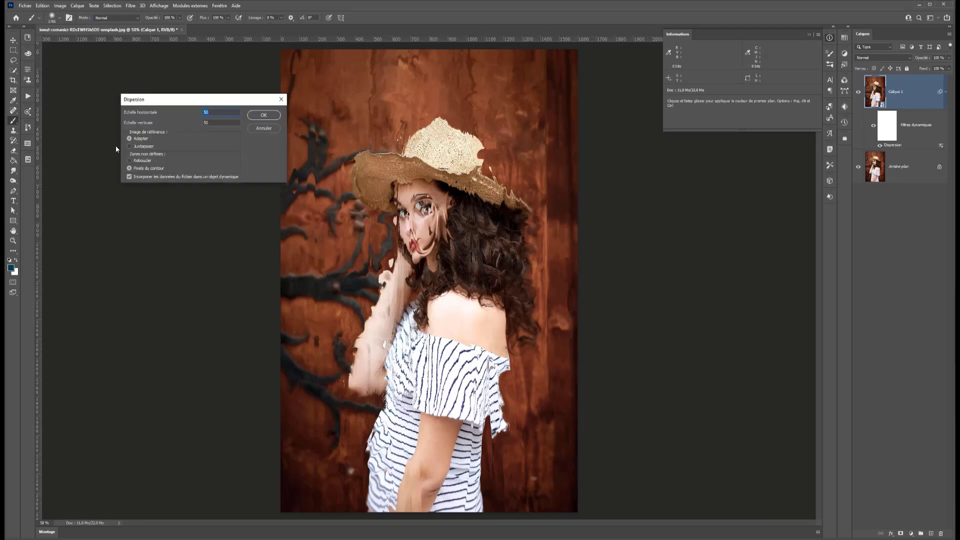
click(264, 115)
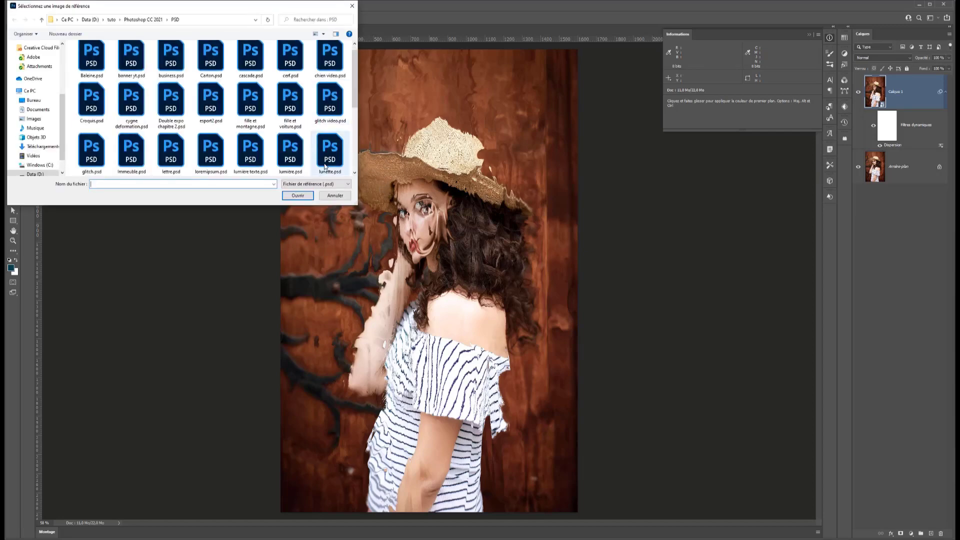
double_click(325, 117)
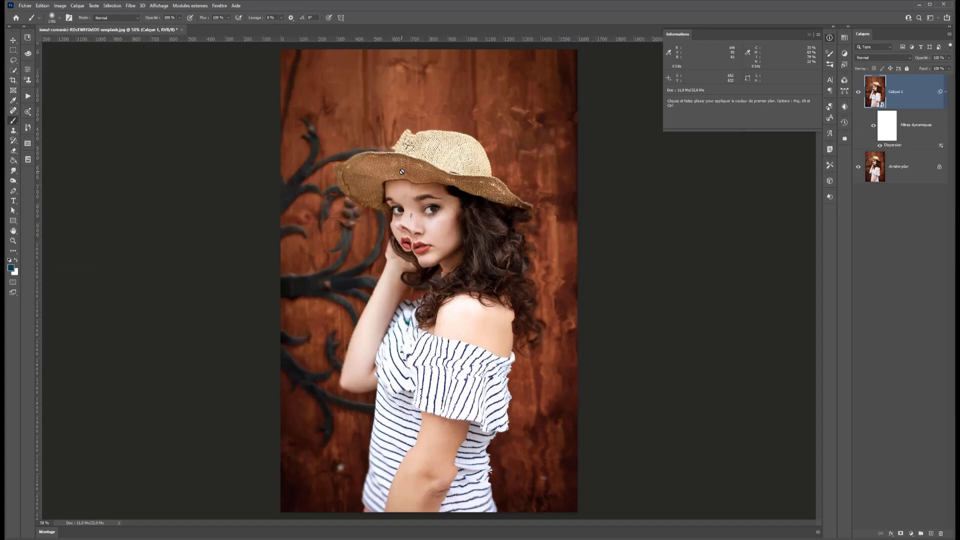
key(ctrl+z)
key(ctrl+z)
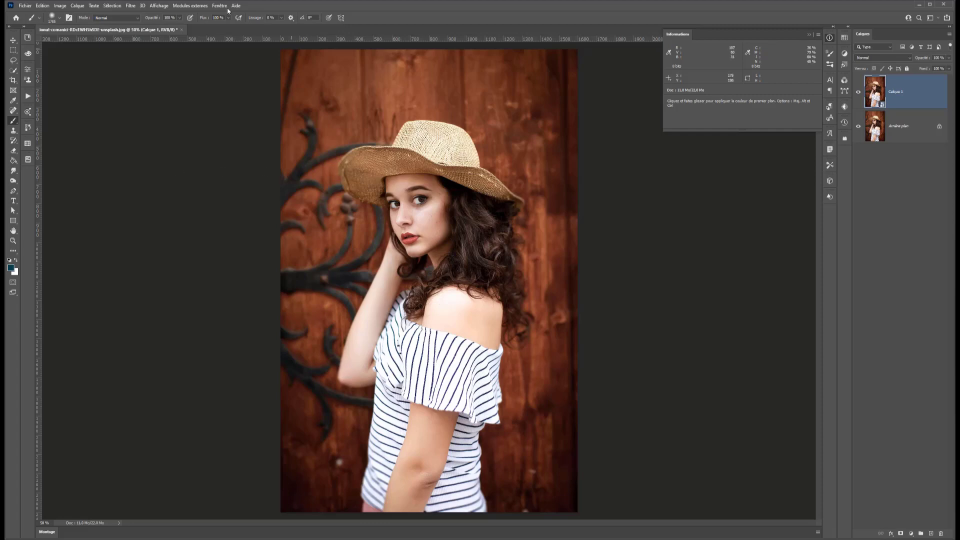
Start the Onde distortion filter on Calque 1 with 16 generators and a wavelength from 1 to 245
click(130, 6)
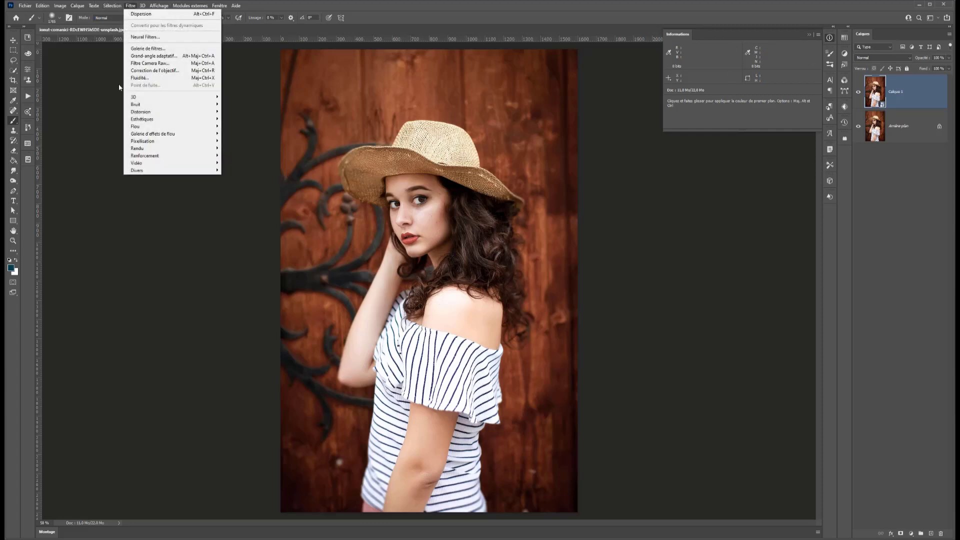
mouse_move(140, 112)
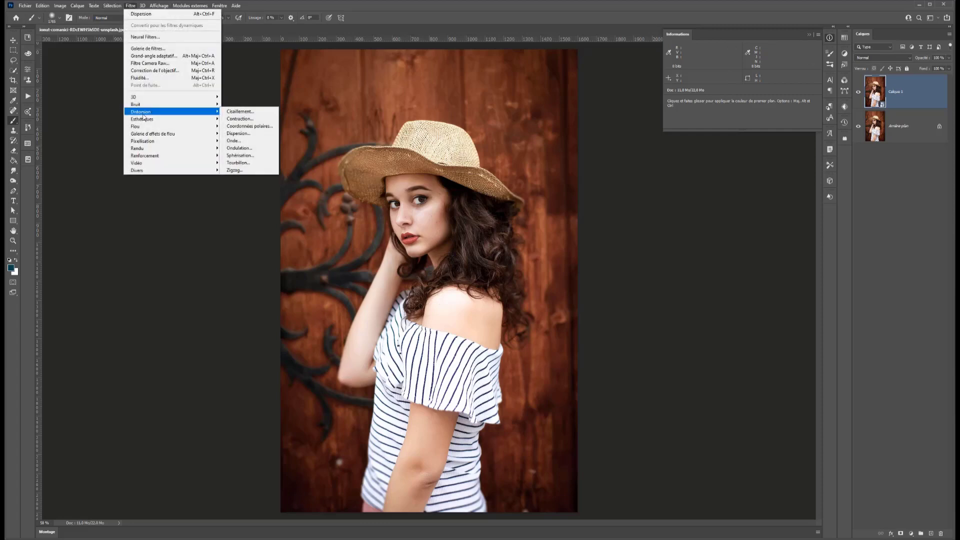
click(239, 141)
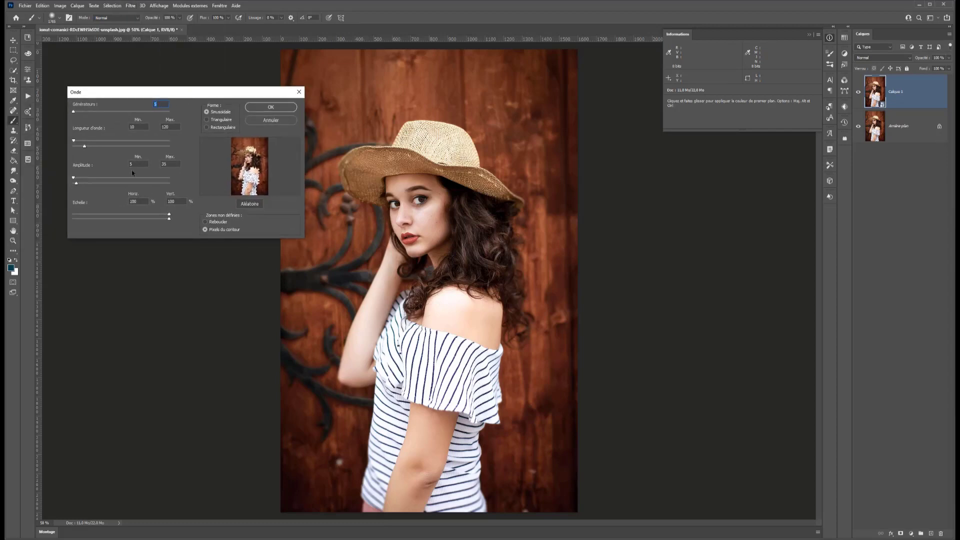
drag(73, 112, 81, 142)
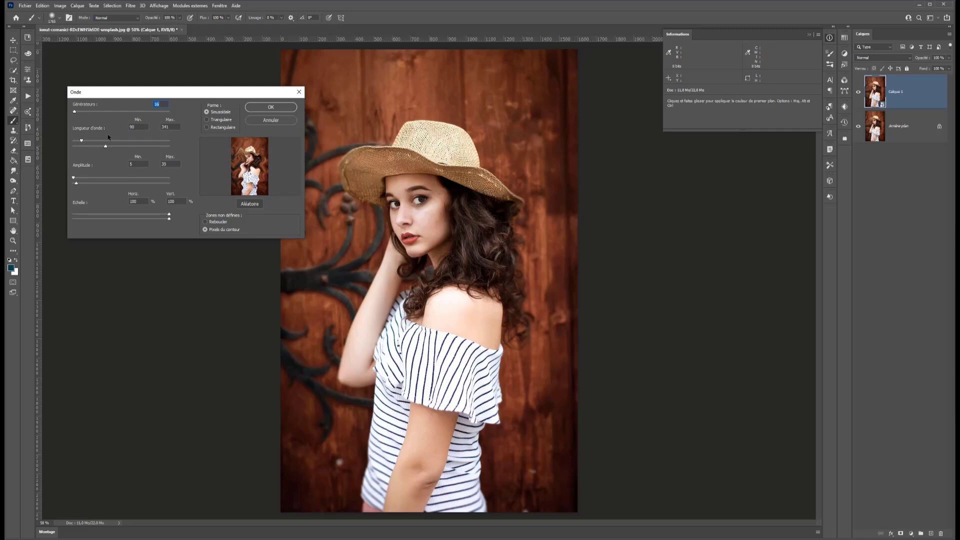
mouse_move(81, 143)
mouse_down()
mouse_move(188, 142)
mouse_move(53, 139)
mouse_move(65, 146)
mouse_up()
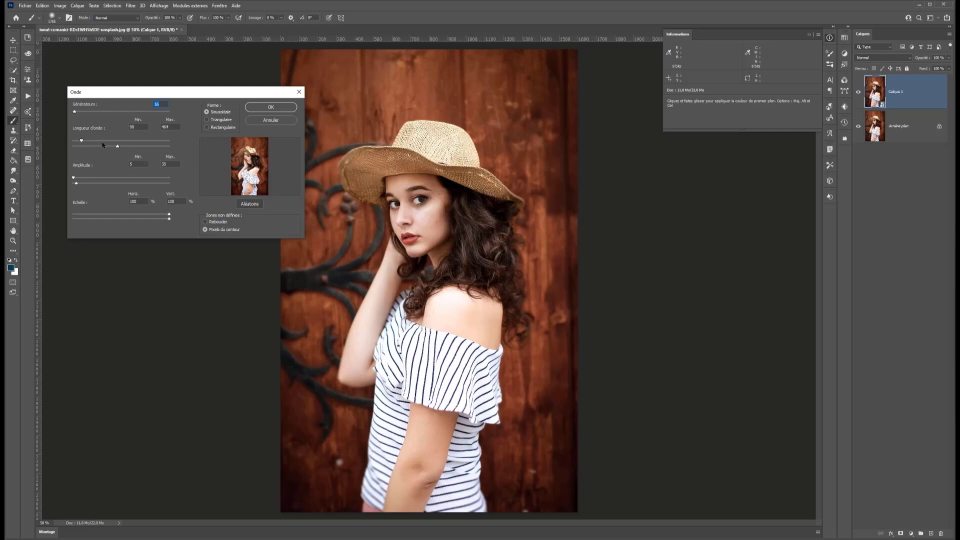
mouse_move(93, 142)
mouse_down()
mouse_move(79, 143)
mouse_move(106, 146)
mouse_move(72, 146)
mouse_move(97, 145)
mouse_up()
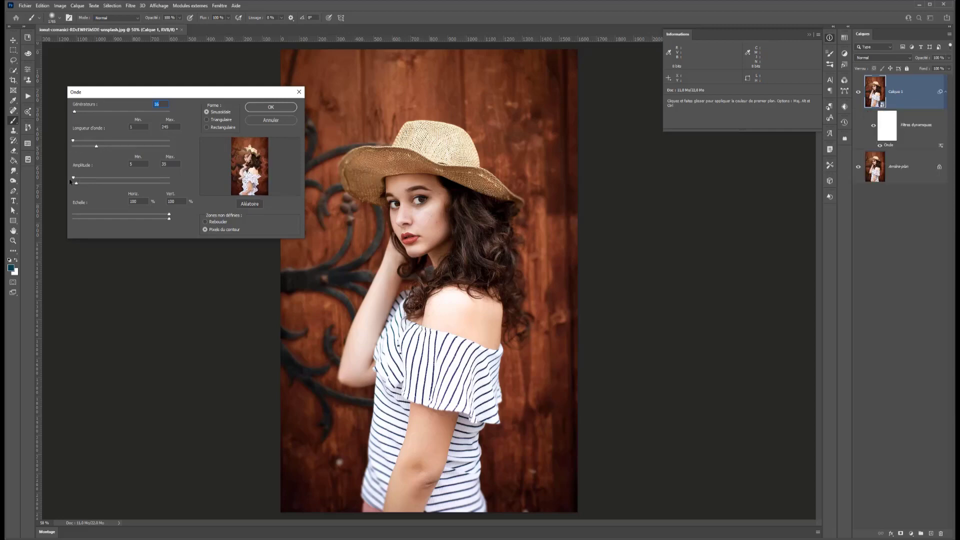
Set the Onde amplitude from 1 to 102, with a horizontal scale of 98% and a vertical scale of 100%
drag(73, 179, 38, 167)
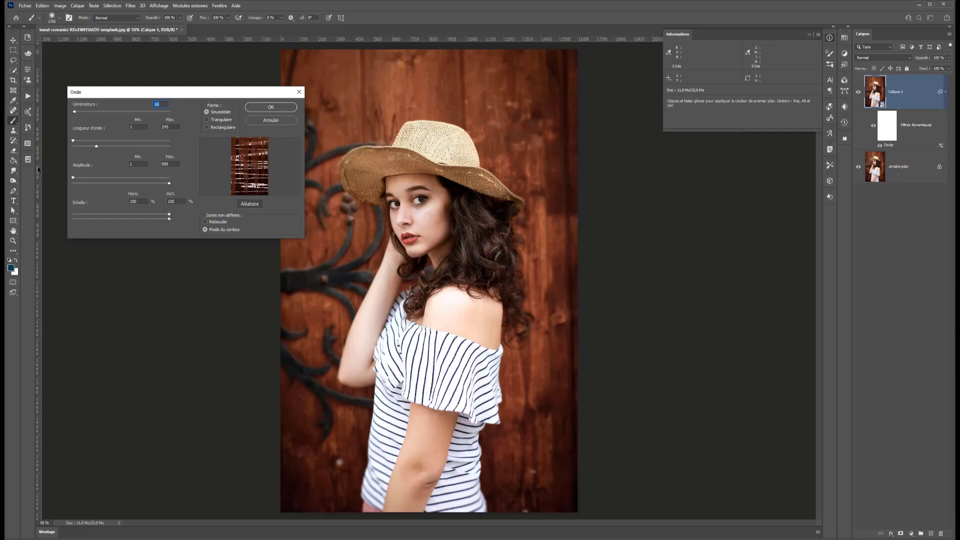
drag(104, 185, 82, 185)
mouse_move(169, 214)
mouse_down()
mouse_move(85, 210)
mouse_move(184, 211)
mouse_move(71, 212)
mouse_move(157, 222)
mouse_up()
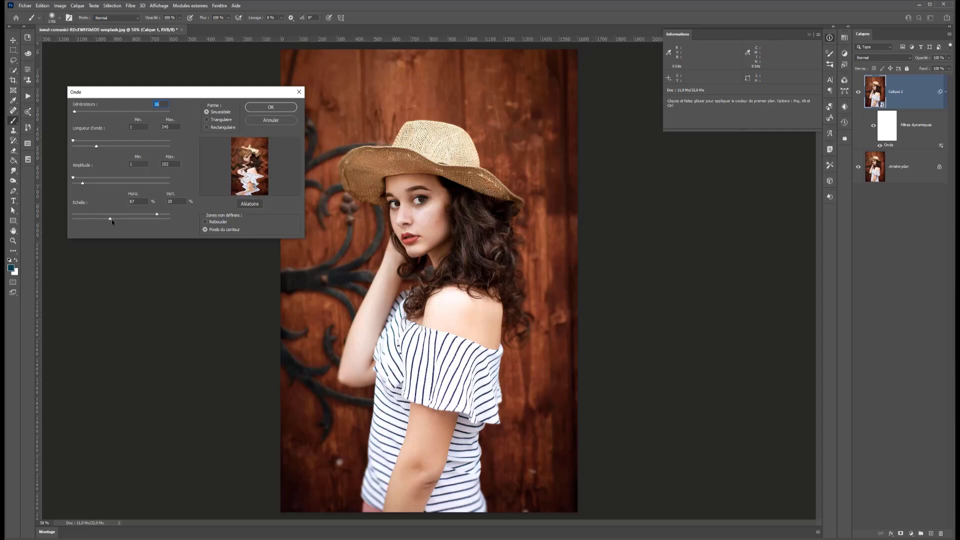
drag(157, 214, 166, 215)
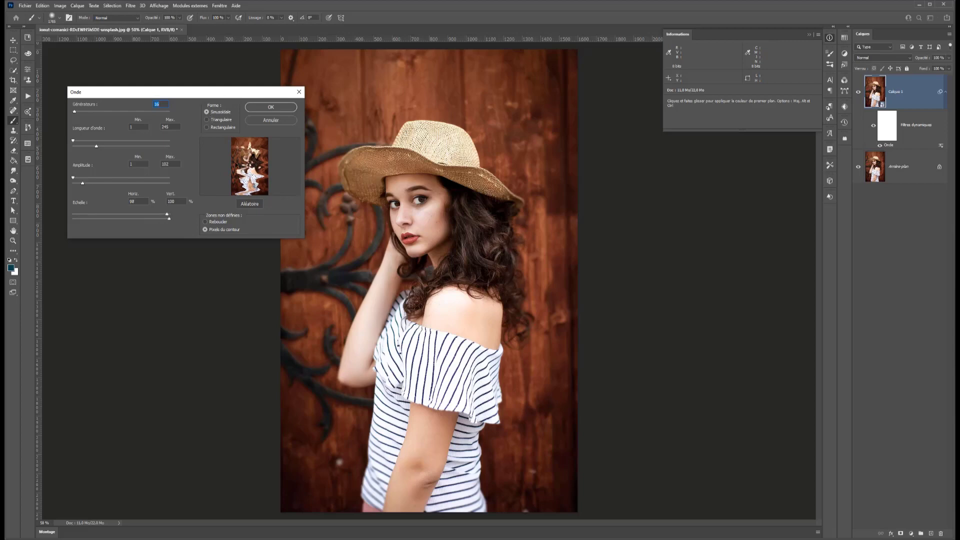
Compare the Triangulaire and Rectangulaire wave forms, keep Triangulaire, randomize the pattern several times, and apply the Onde filter
click(207, 120)
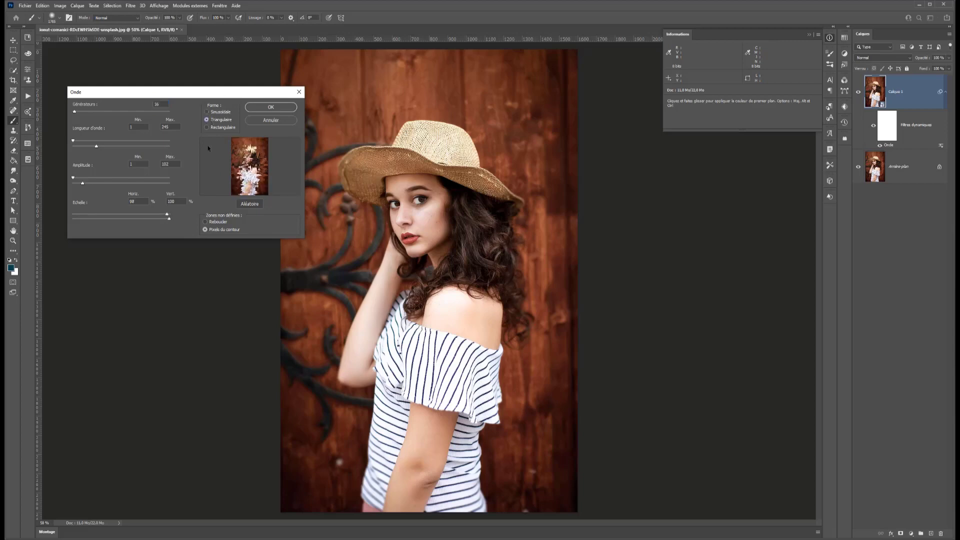
click(207, 128)
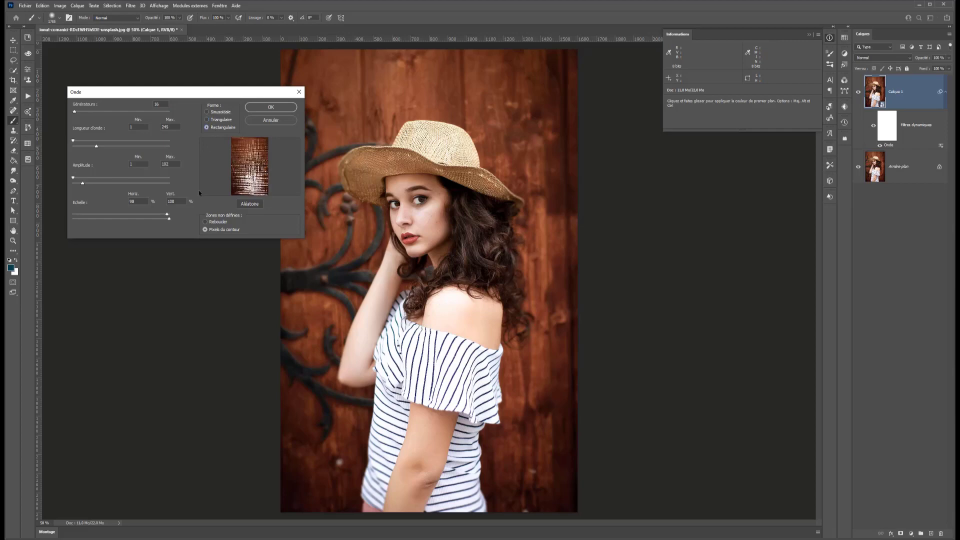
click(220, 120)
click(253, 204)
click(252, 204)
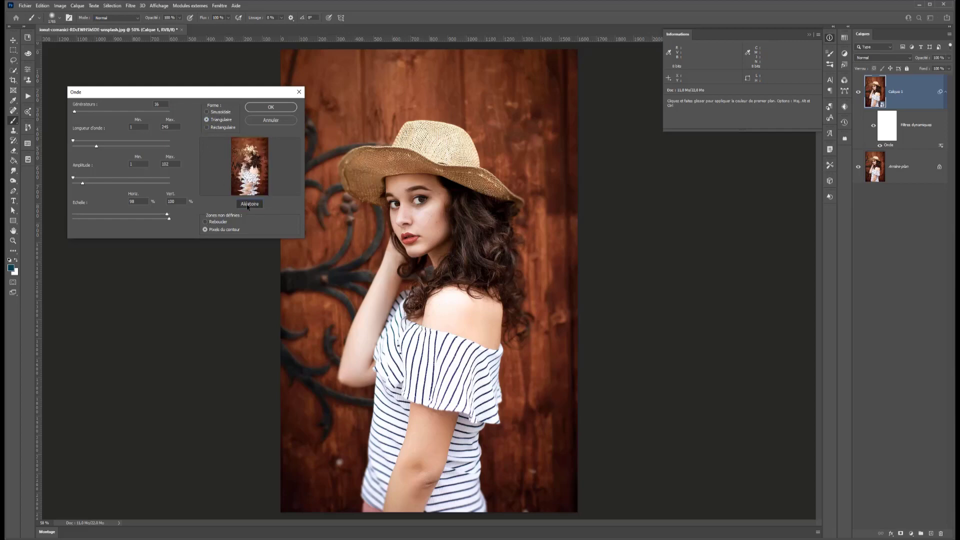
click(252, 204)
click(260, 205)
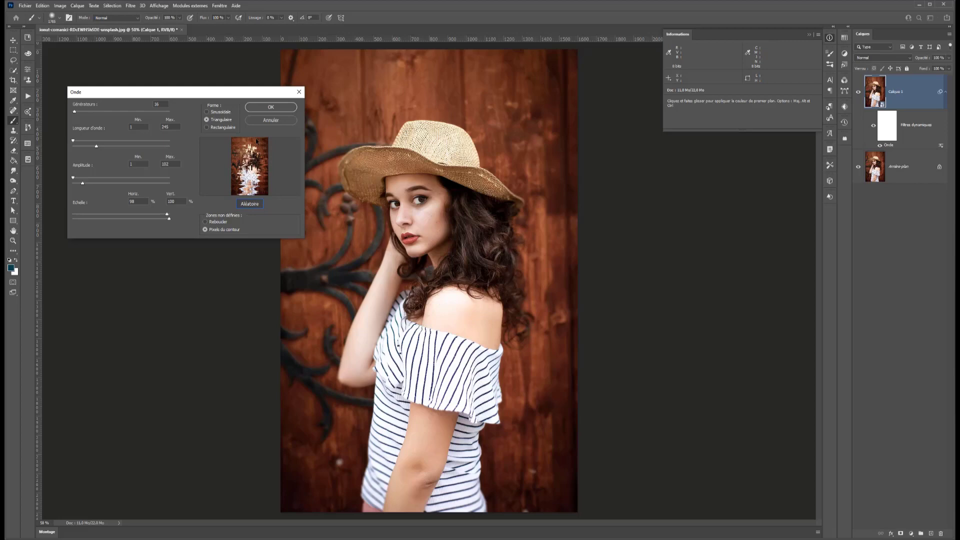
click(265, 109)
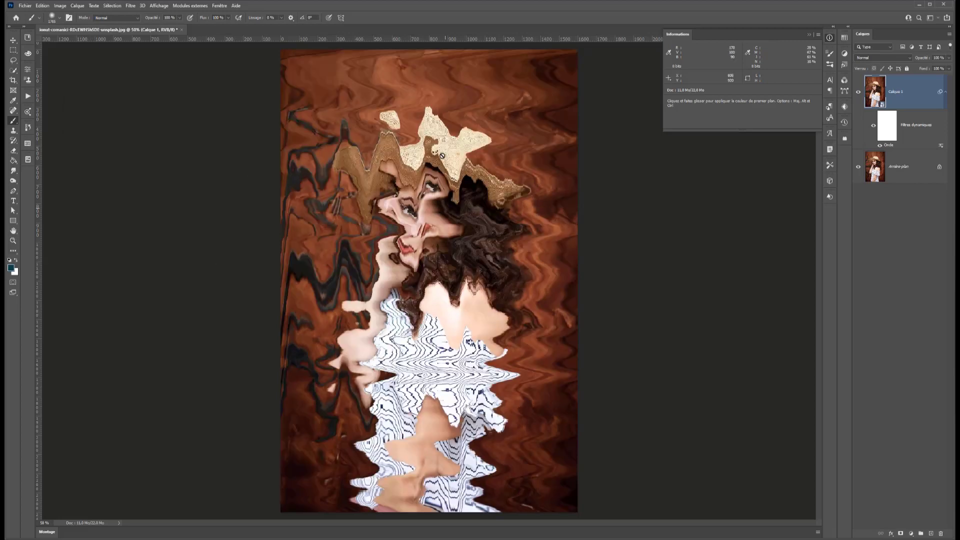
Invert the Onde filter mask and paint white dabs to reveal the distortion over the hair, shoulder, elbow and both sides of the lower shirt
click(883, 127)
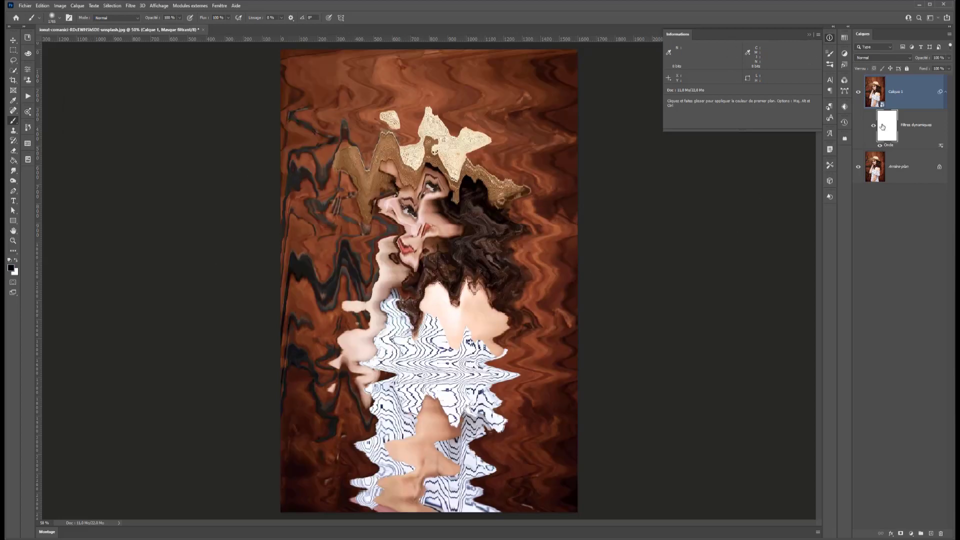
key(ctrl+i)
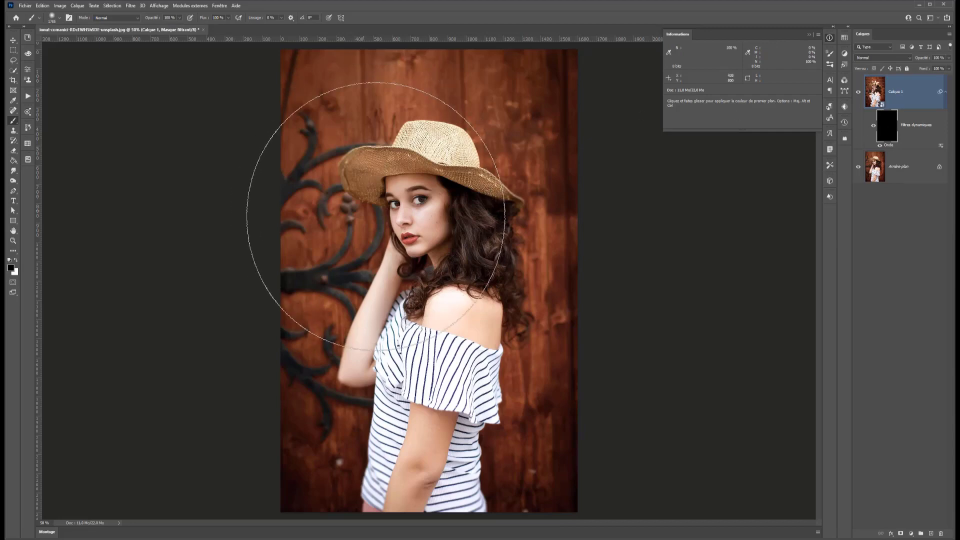
drag(406, 225, 318, 229)
key(x)
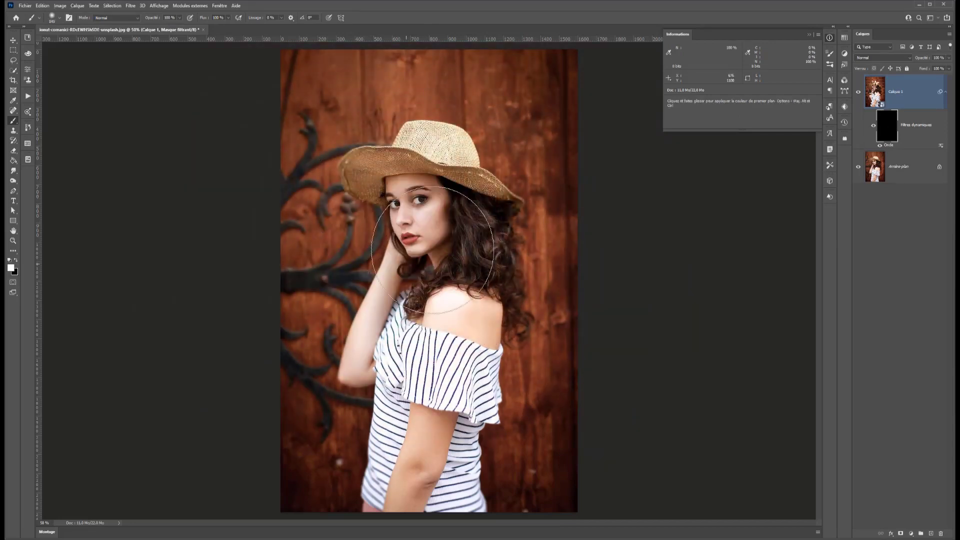
click(474, 194)
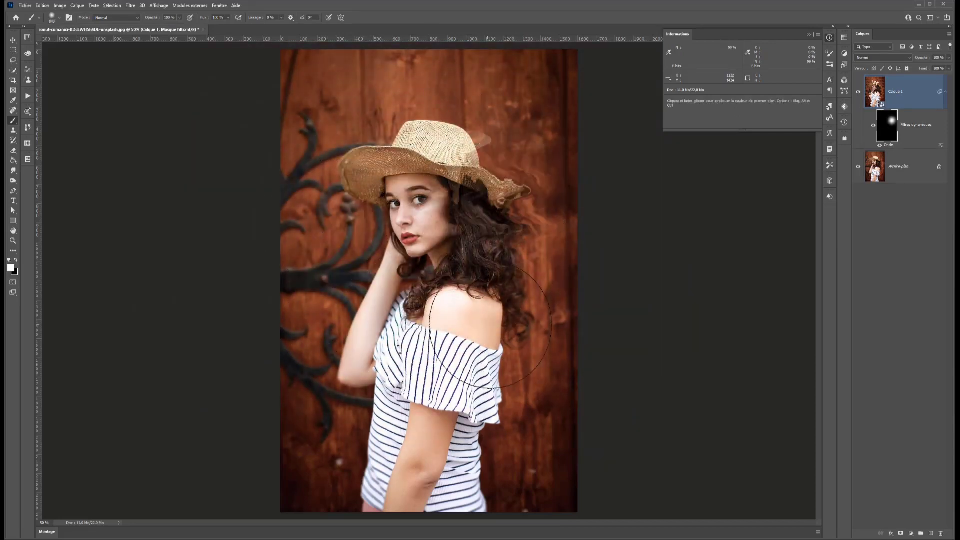
click(478, 328)
click(345, 342)
click(337, 466)
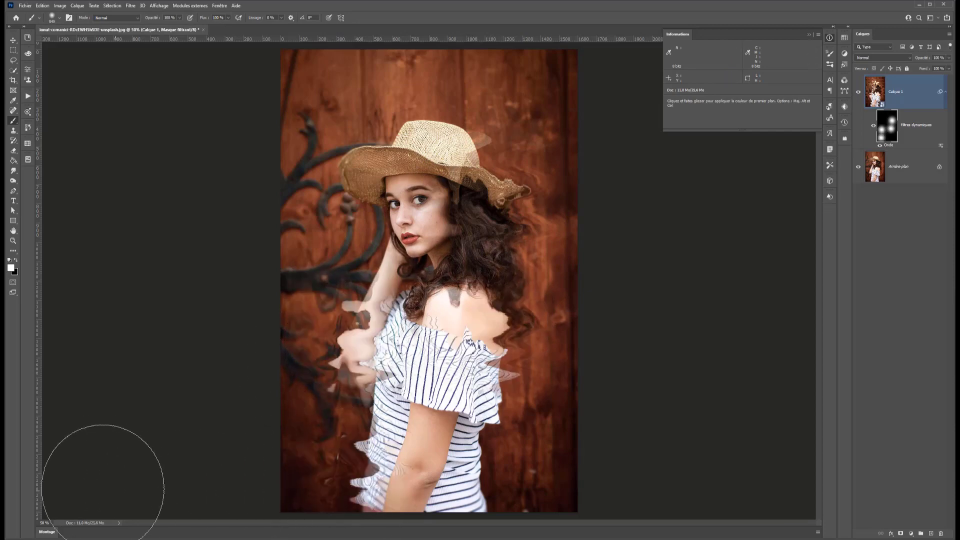
click(482, 487)
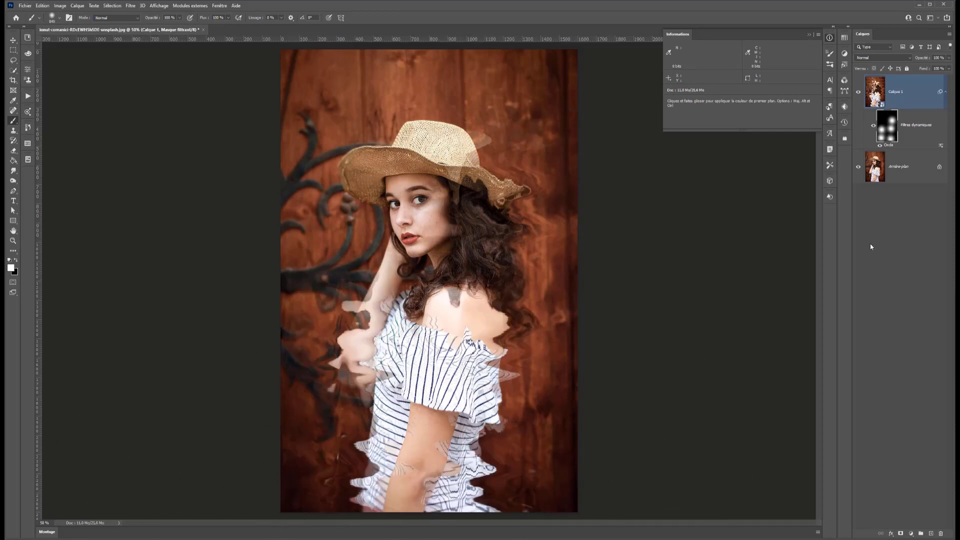
Limit Calque 1 to the red channel in its blending options by disabling the V and B channels
right_click(908, 96)
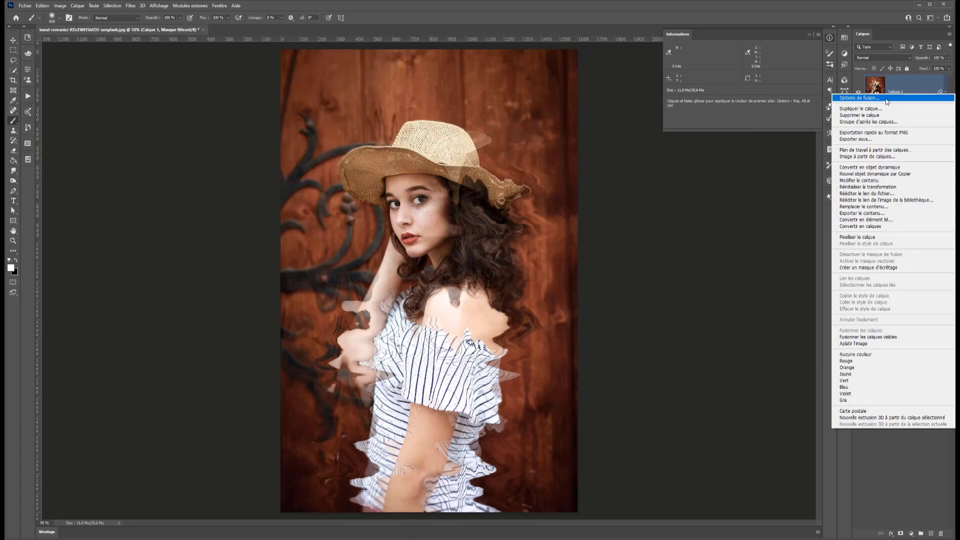
click(865, 100)
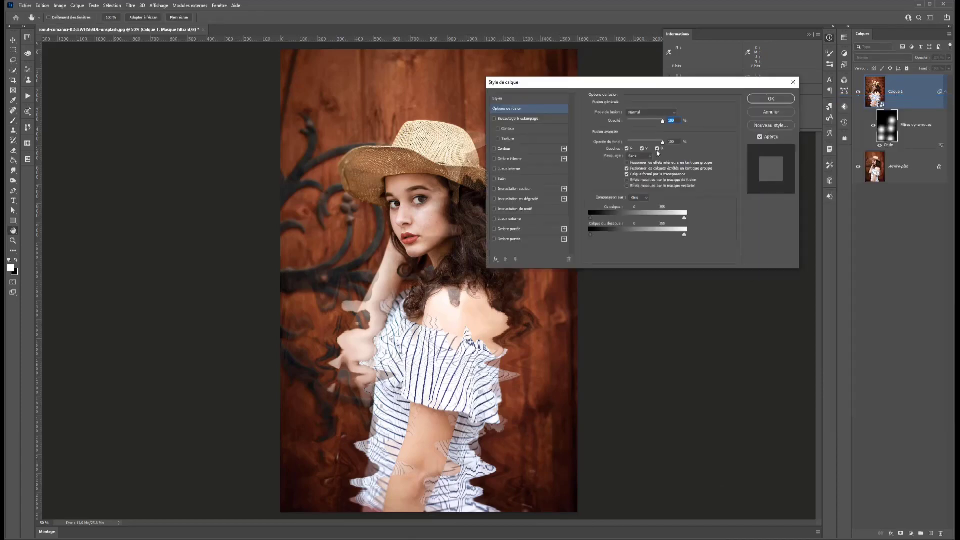
click(658, 149)
click(642, 148)
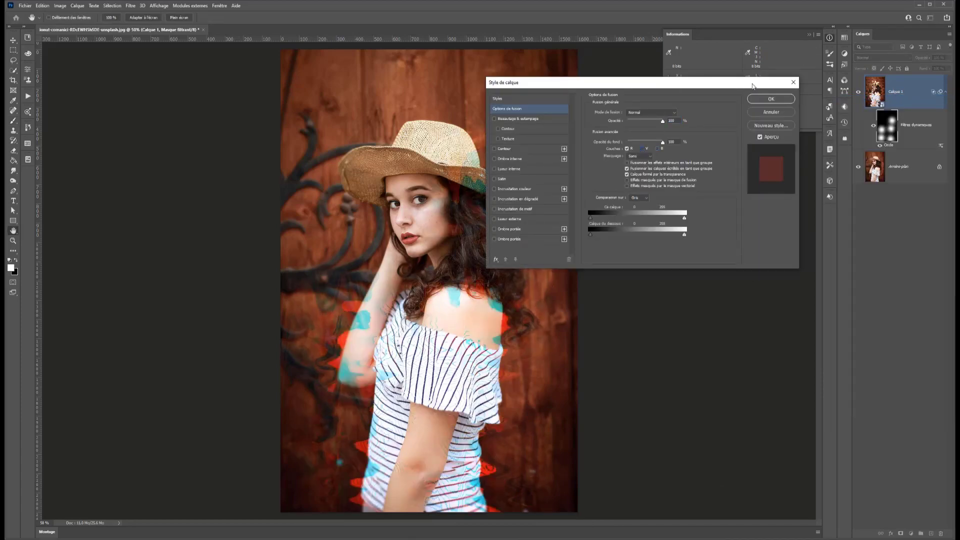
click(761, 102)
Paint more white dabs on the Onde filter mask over the hat, the door ironwork and the face, redoing the face dab slightly lower
click(434, 111)
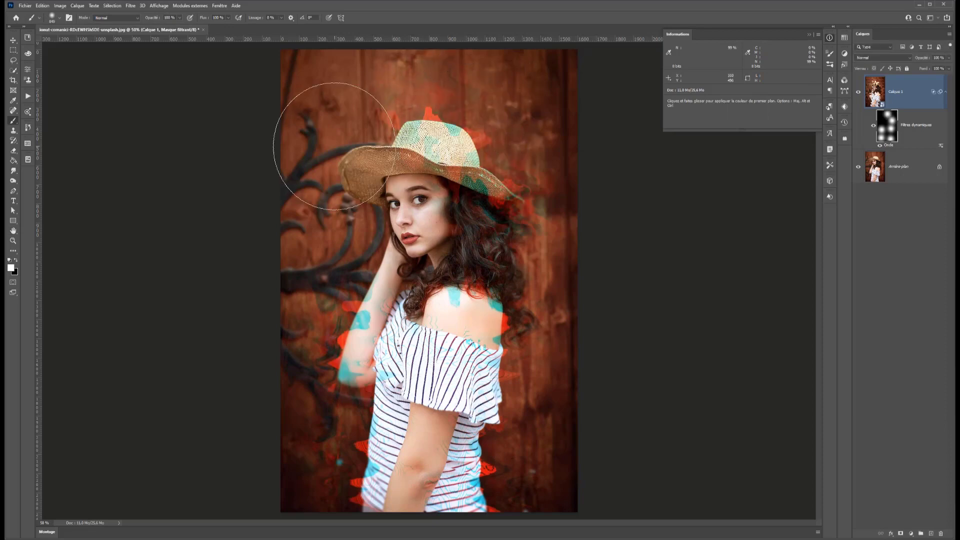
click(335, 147)
click(295, 297)
click(331, 231)
click(393, 229)
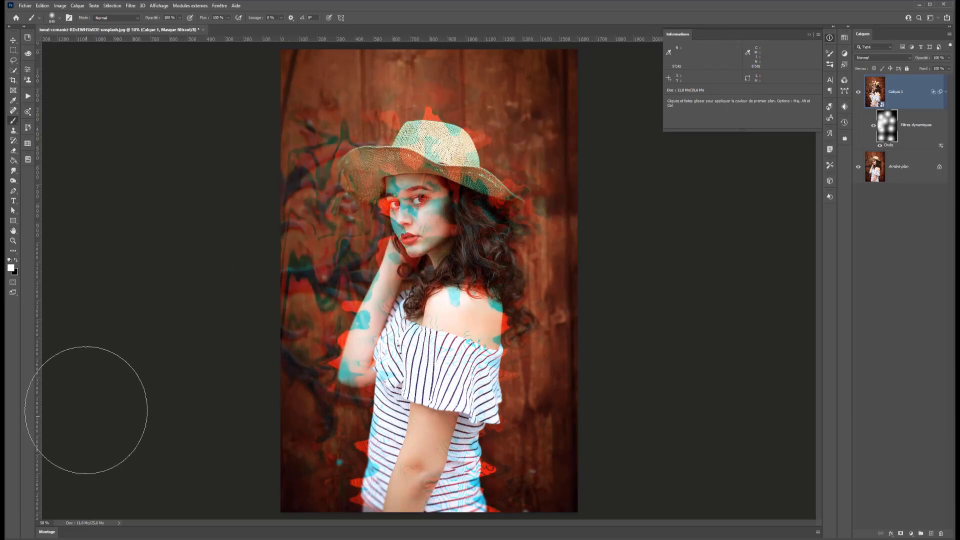
key(ctrl+z)
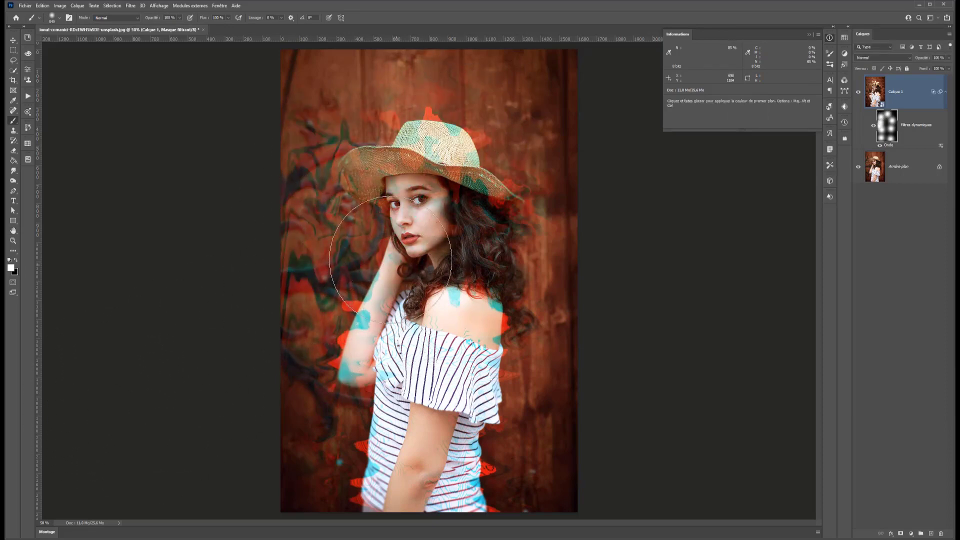
click(390, 253)
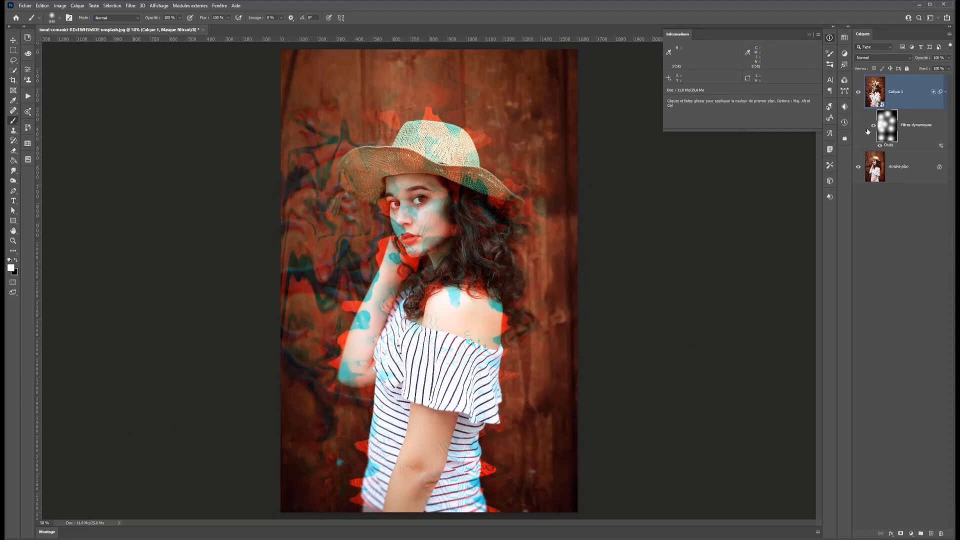
Delete the filter mask and the Onde smart filter from Calque 1
mouse_move(888, 125)
mouse_down()
mouse_move(910, 468)
mouse_move(941, 534)
mouse_up()
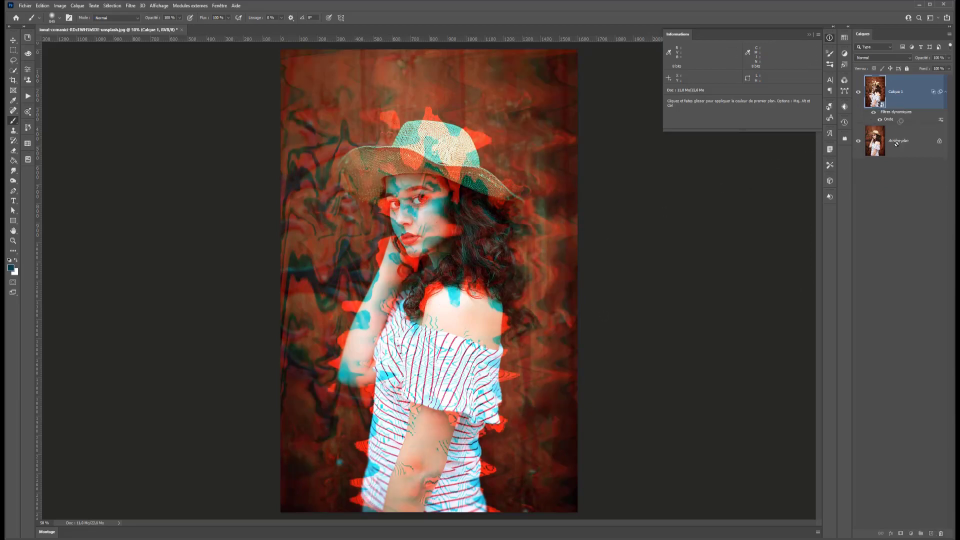
drag(895, 120, 941, 534)
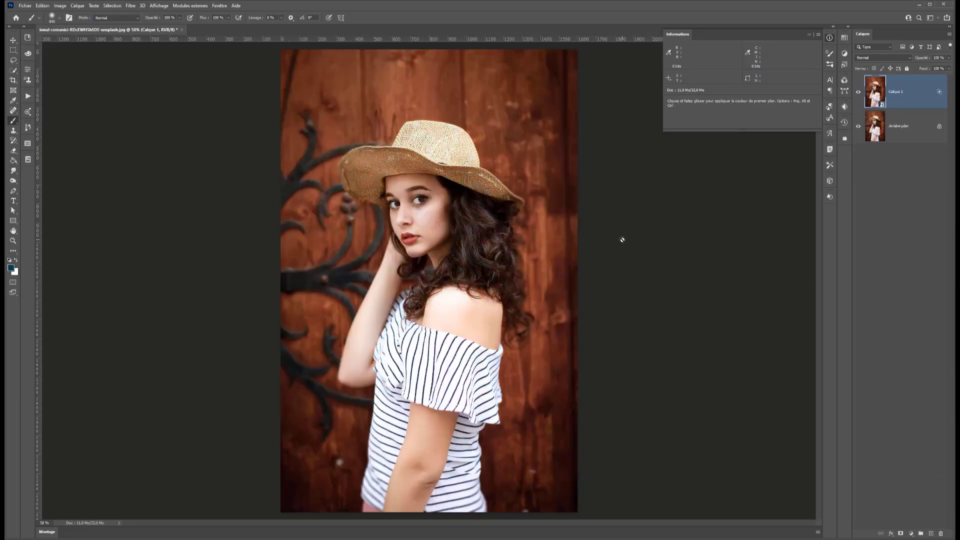
Start the Ondulation distortion filter on Calque 1, fit the preview to the portrait, and set its value to 767%
click(129, 6)
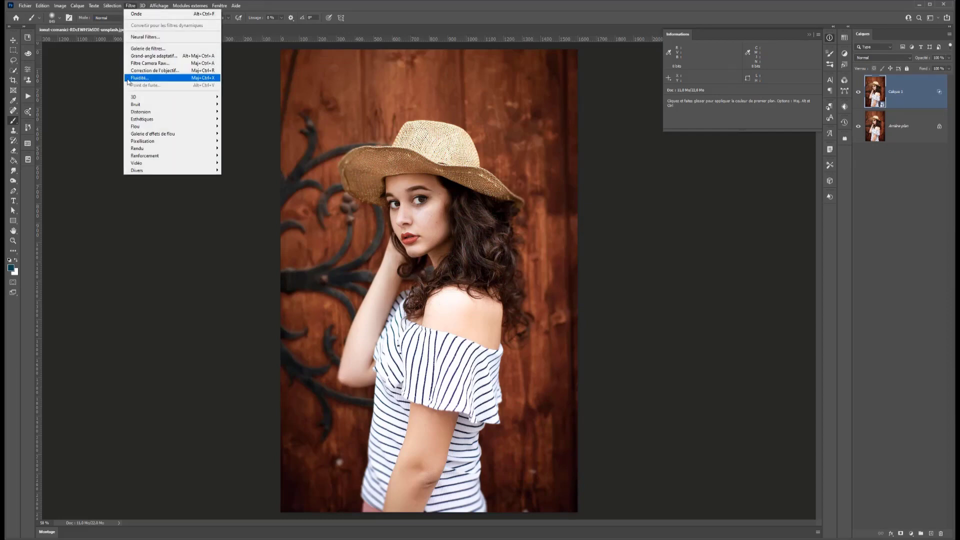
mouse_move(140, 115)
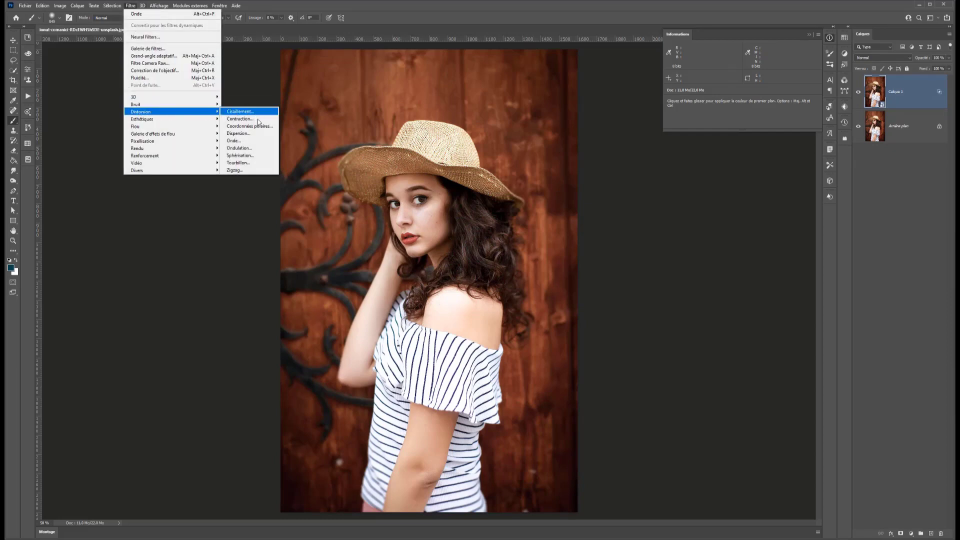
click(236, 149)
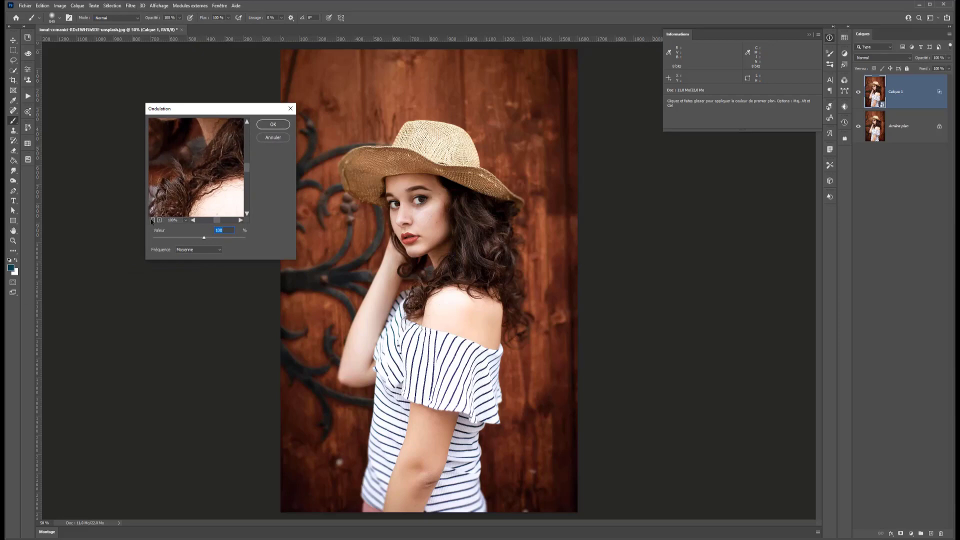
click(152, 220)
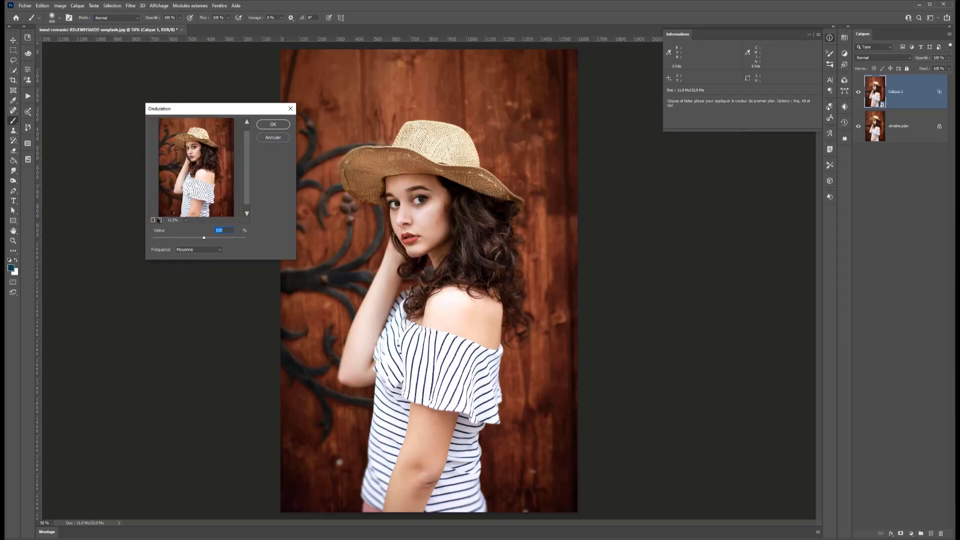
click(159, 221)
drag(204, 238, 260, 238)
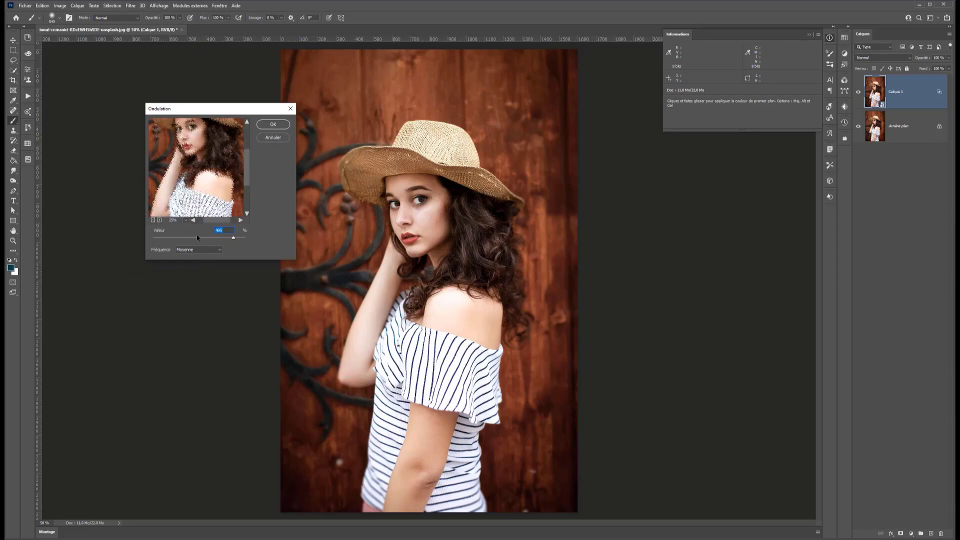
drag(198, 238, 235, 238)
Compare the Faible, Moyenne and Forte frequencies in the Ondulation preview, ending on Forte with the hat and face in view
click(215, 250)
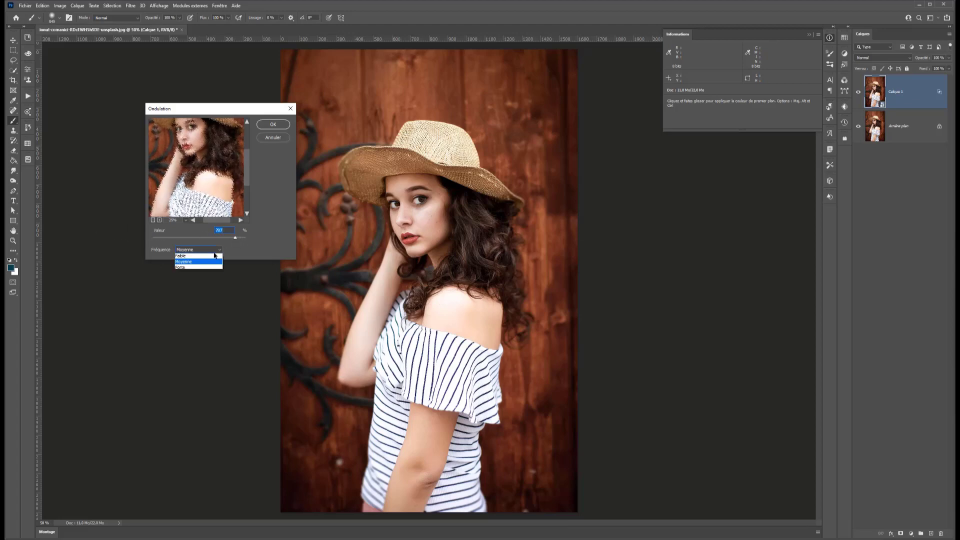
click(213, 255)
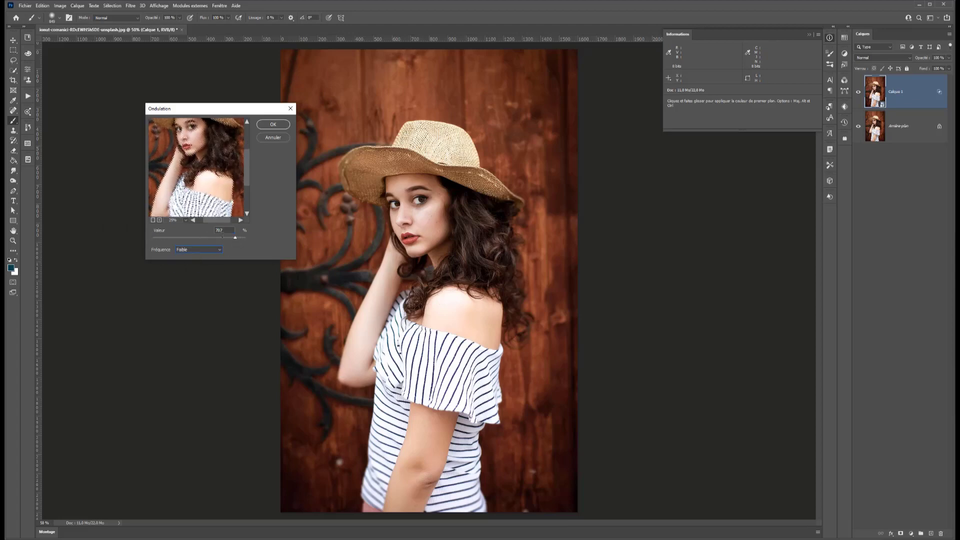
click(197, 251)
click(197, 263)
click(197, 251)
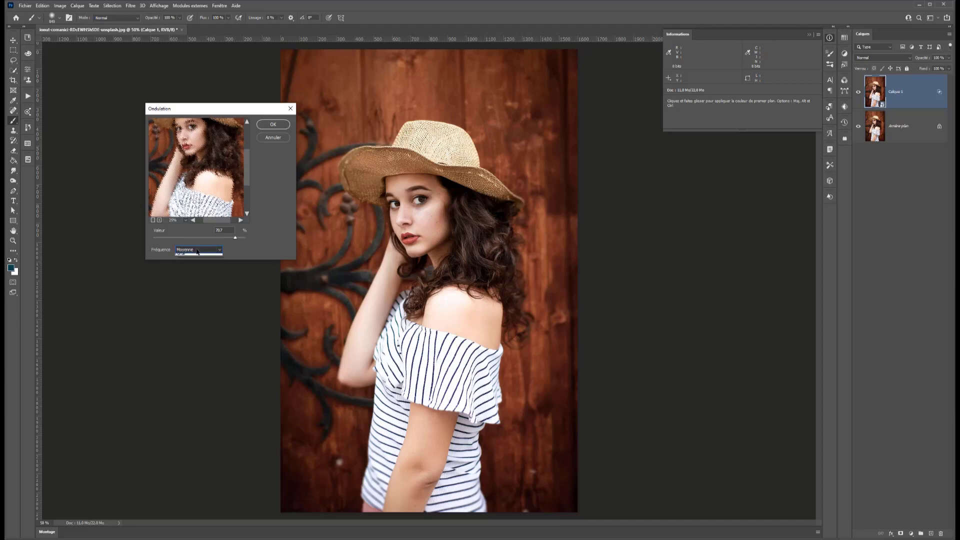
click(196, 268)
drag(194, 166, 195, 216)
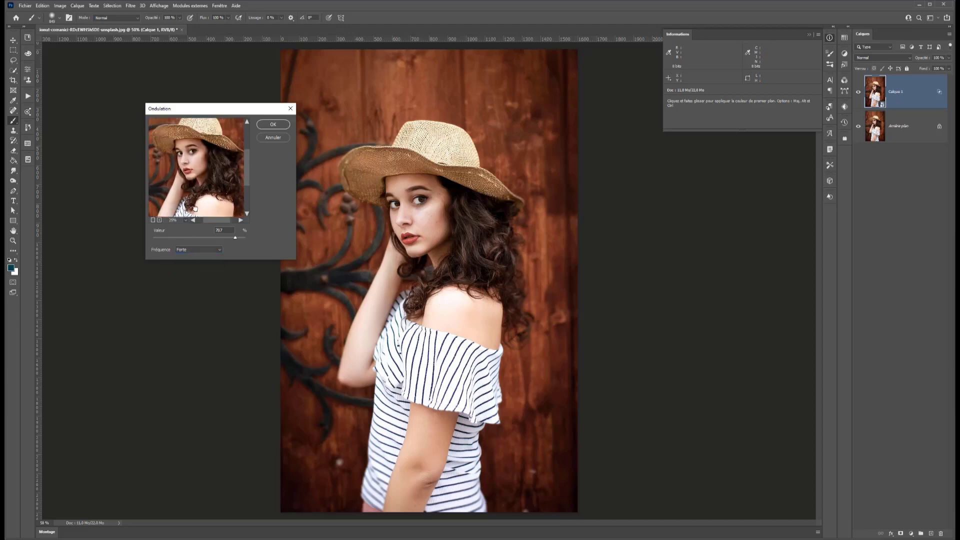
Set the Ondulation value to 444% with the Faible frequency and apply the filter
click(218, 238)
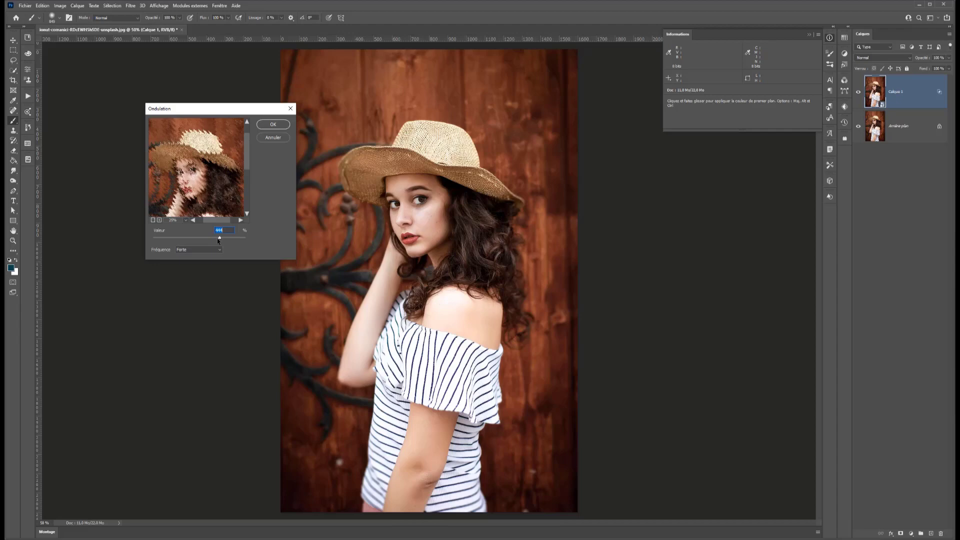
click(189, 251)
click(190, 256)
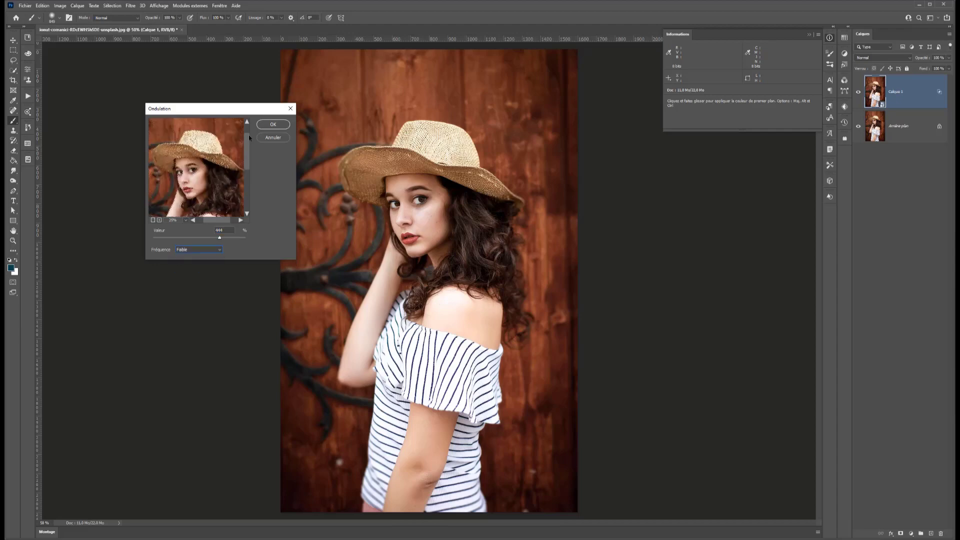
click(272, 123)
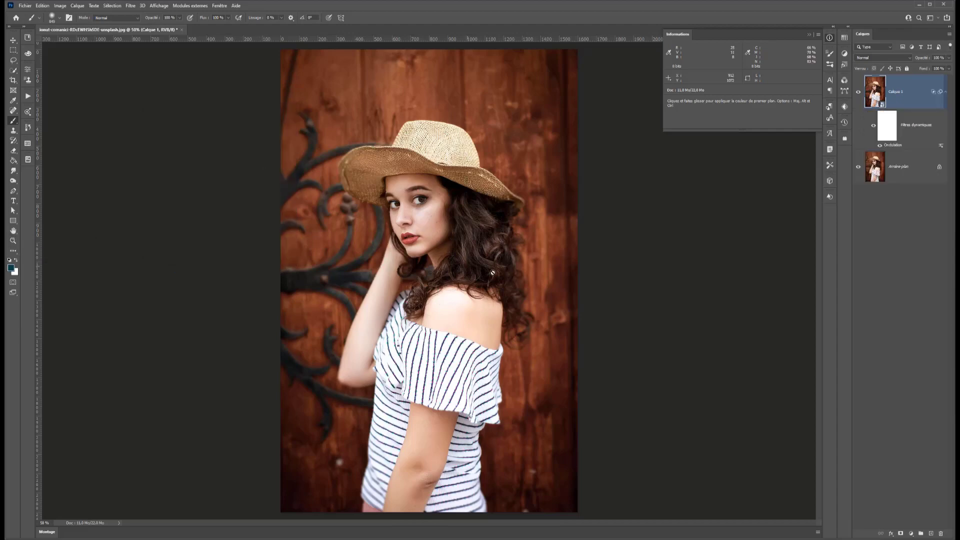
Edit the applied Ondulation smart filter, raising its value close to the maximum with the Faible frequency
scroll(540, 225, up, 1)
scroll(561, 203, up, 1)
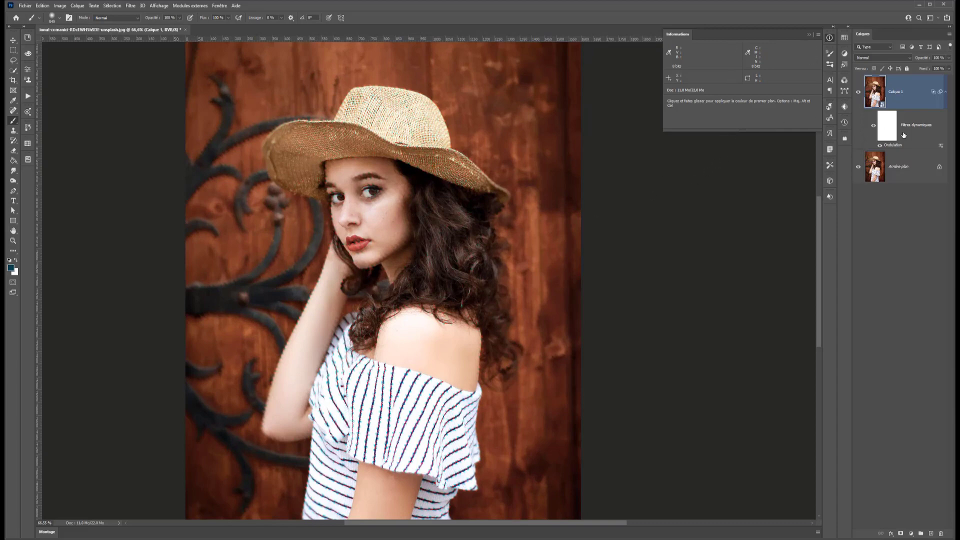
double_click(886, 145)
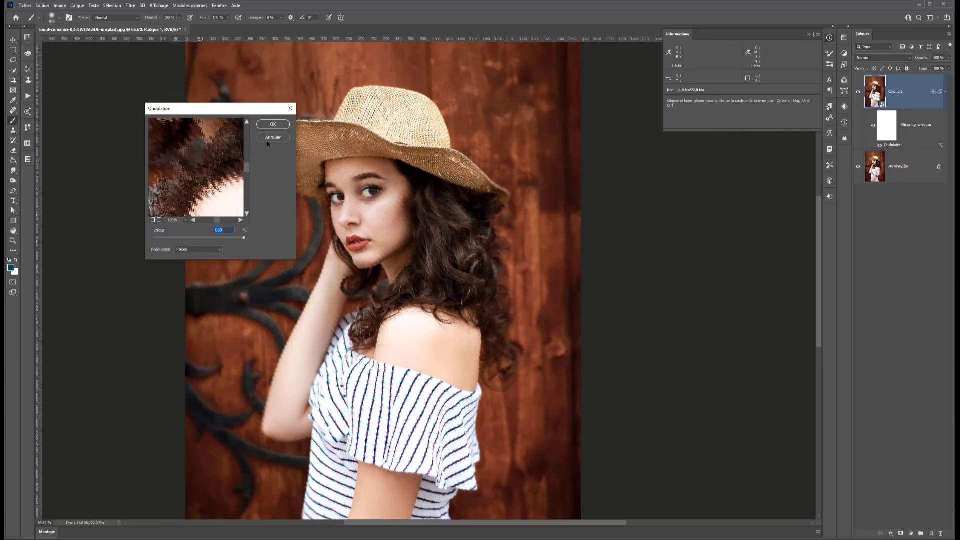
click(274, 124)
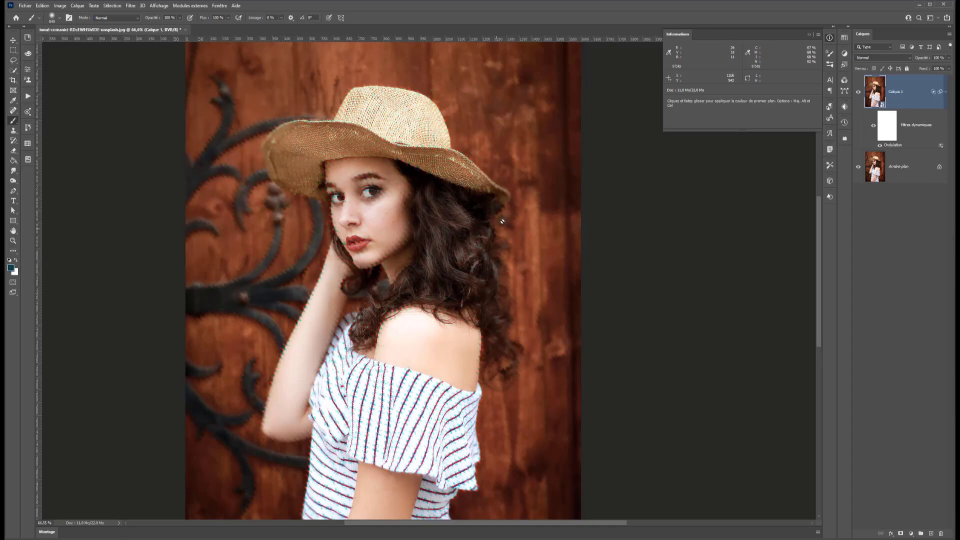
Re-enable the V and B channels in the blending options of Calque 1
double_click(935, 94)
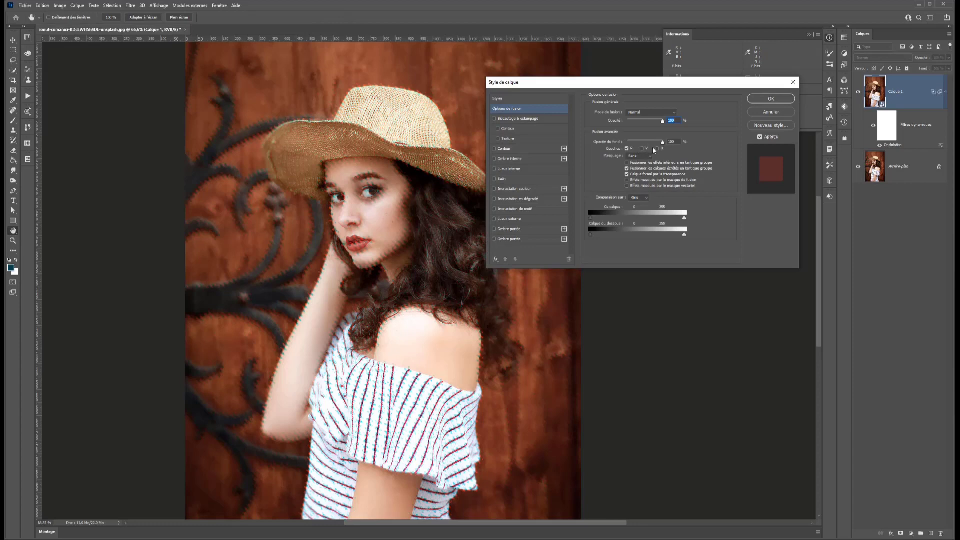
click(658, 149)
click(642, 149)
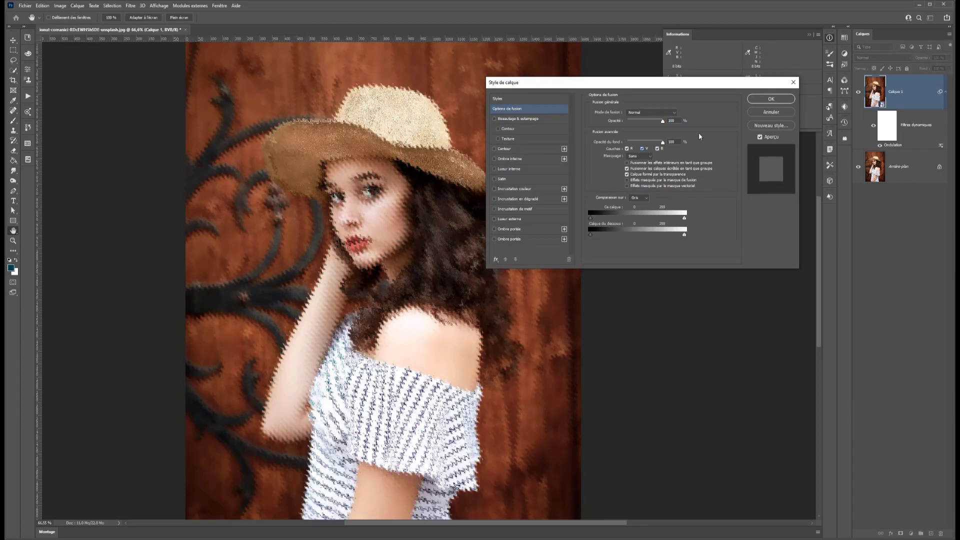
click(771, 99)
Inspect the full-color Ondulation effect on the portrait, and delete the smart filter from Calque 1
scroll(220, 281, down, 5)
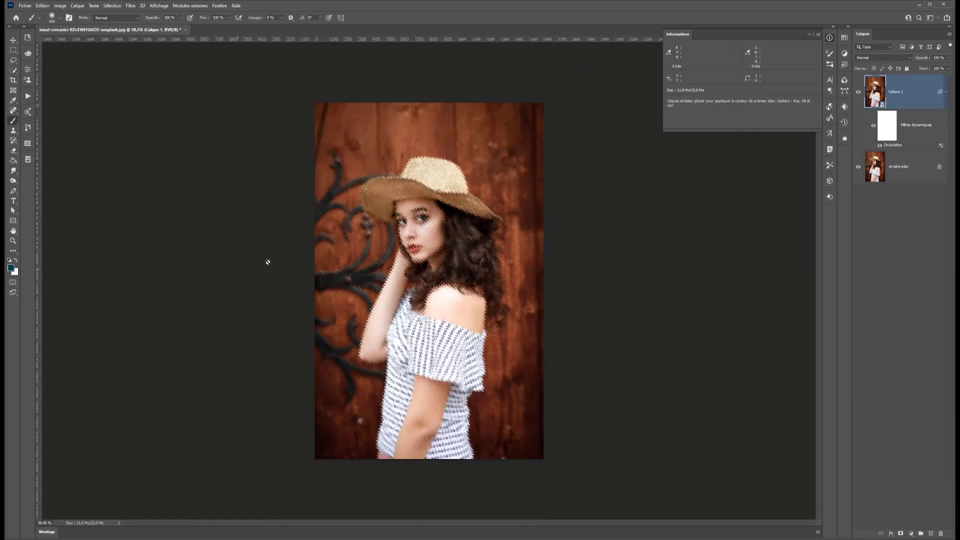
scroll(320, 261, up, 4)
scroll(356, 219, up, 1)
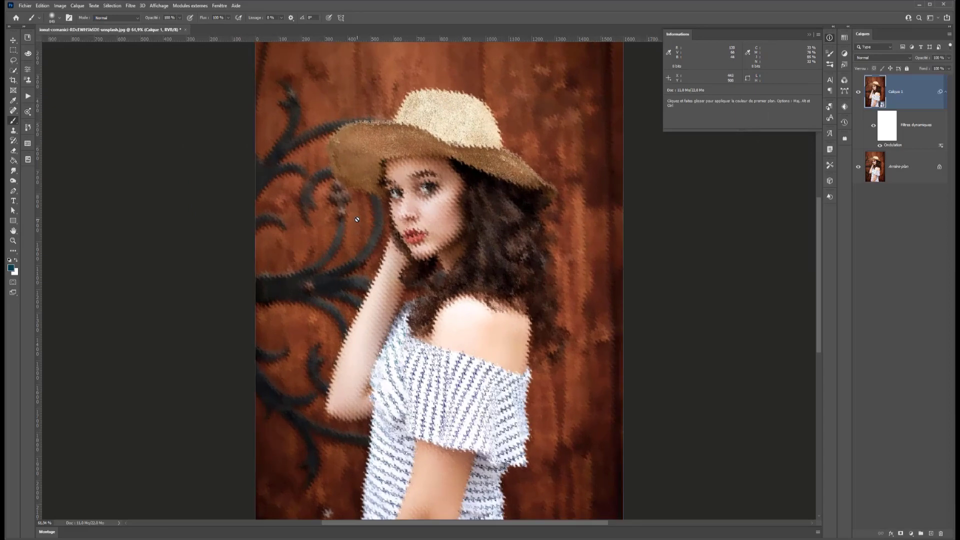
drag(884, 408, 942, 535)
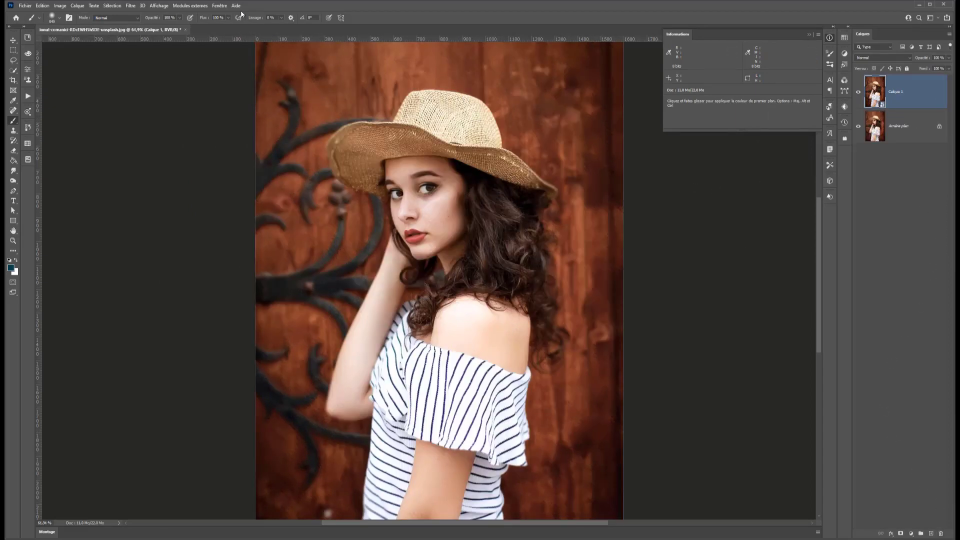
Try the Tourbillon filter on Calque 1 with an angle of 29°, previewing the whole portrait, and cancel it
click(129, 6)
mouse_move(151, 112)
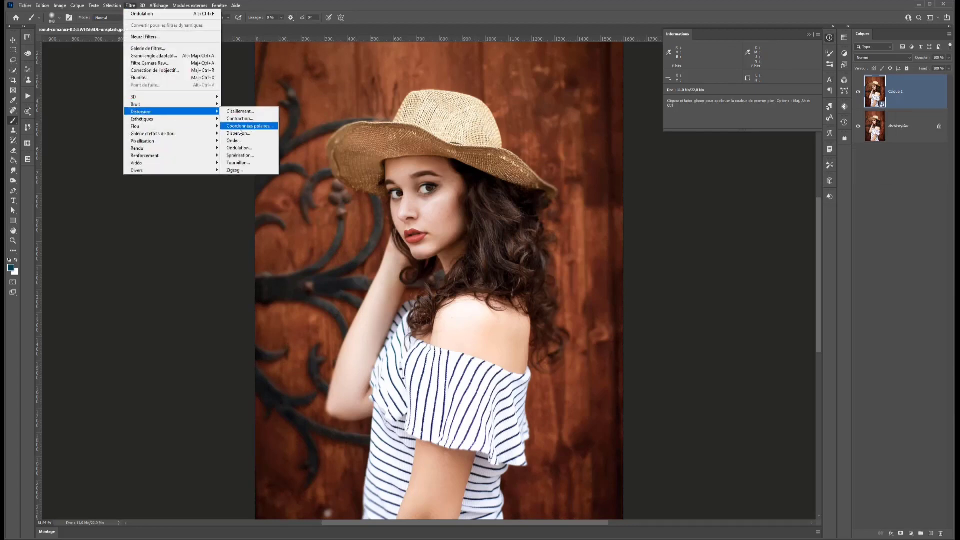
click(240, 162)
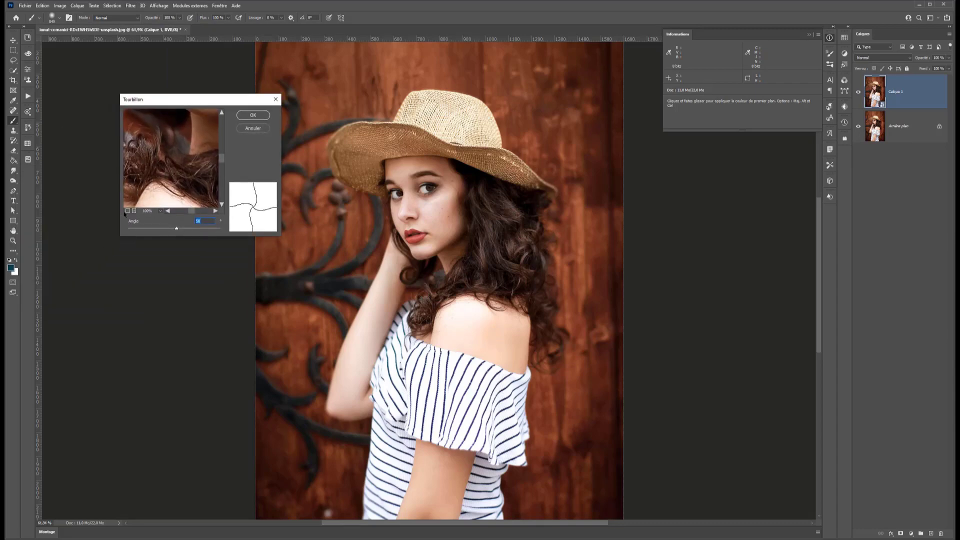
click(127, 211)
click(128, 210)
click(128, 211)
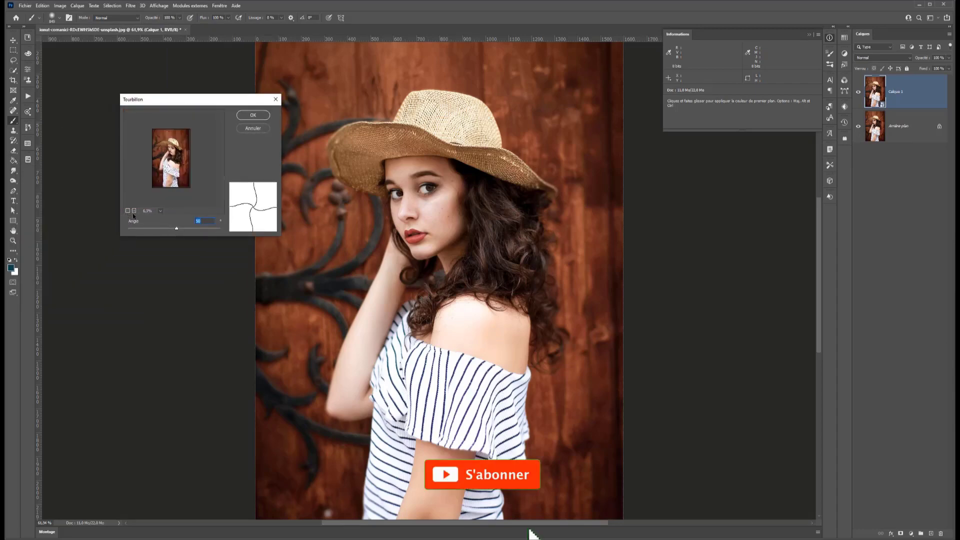
click(134, 211)
mouse_move(176, 228)
mouse_down()
mouse_move(204, 228)
mouse_move(113, 225)
mouse_move(235, 225)
mouse_move(131, 229)
mouse_move(172, 230)
mouse_up()
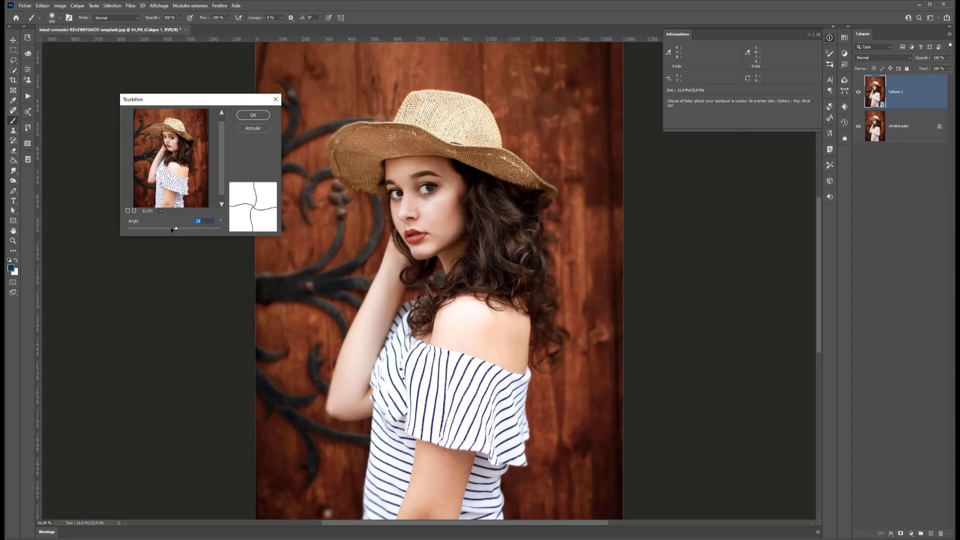
click(247, 127)
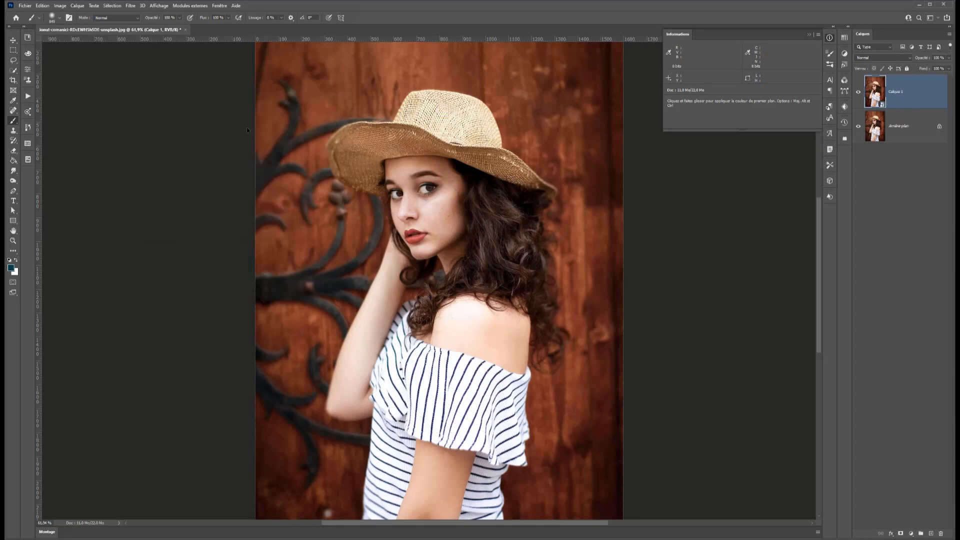
Start the Zigzag filter on Calque 1, preview the whole portrait, and set Amplitude to 100 and Inflexions to 15
click(131, 6)
mouse_move(212, 111)
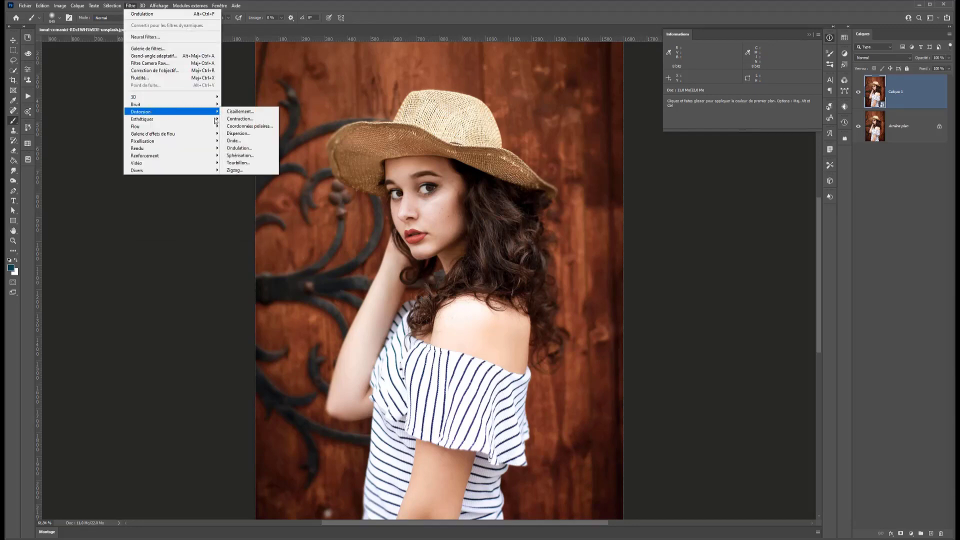
click(235, 170)
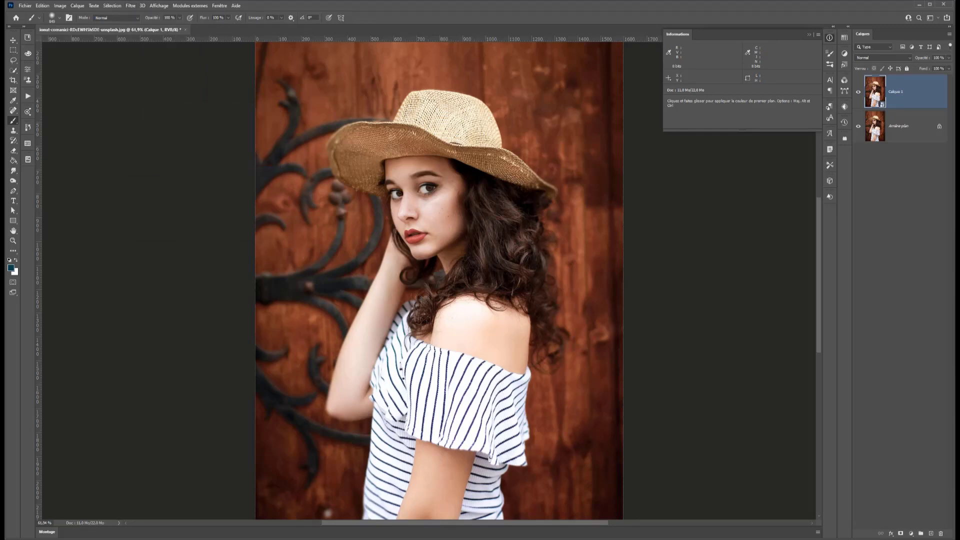
click(69, 191)
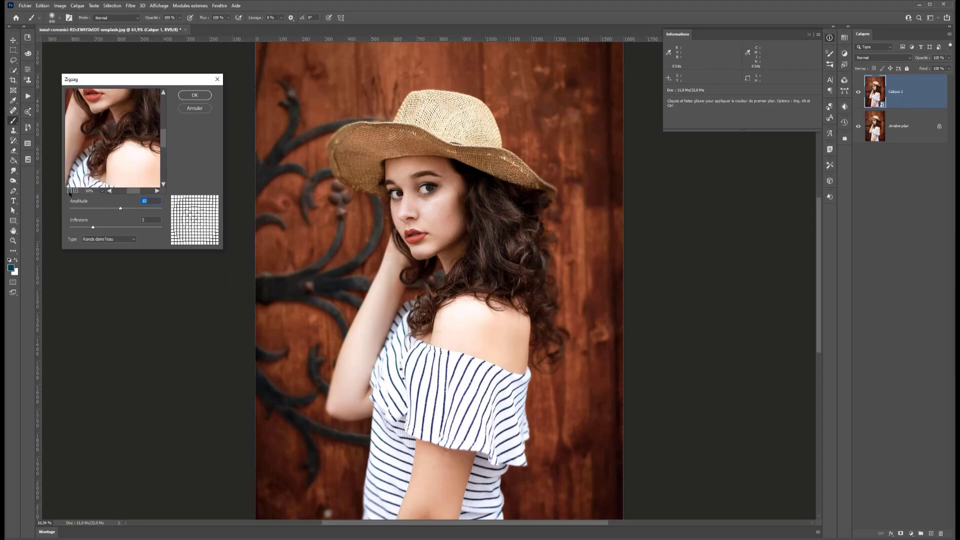
click(69, 191)
click(69, 190)
click(76, 191)
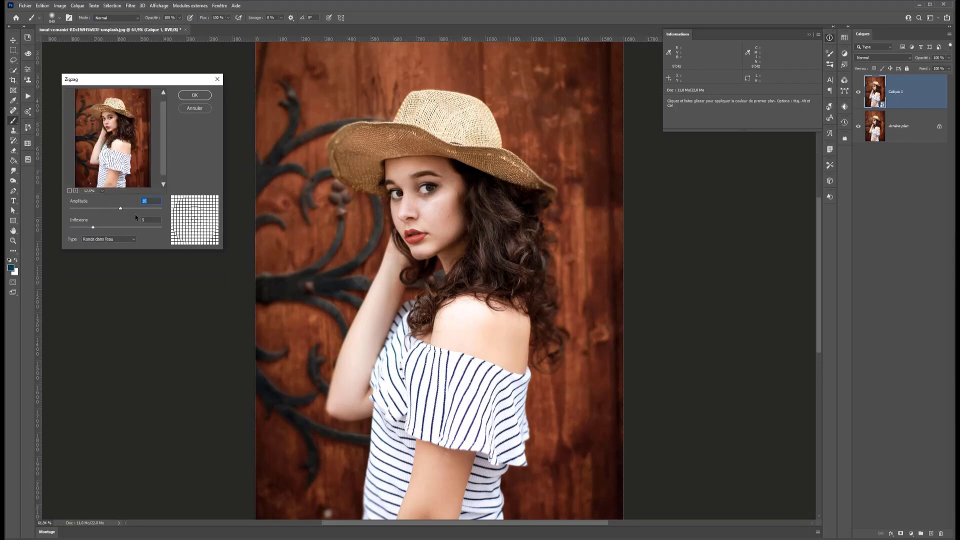
drag(121, 208, 161, 208)
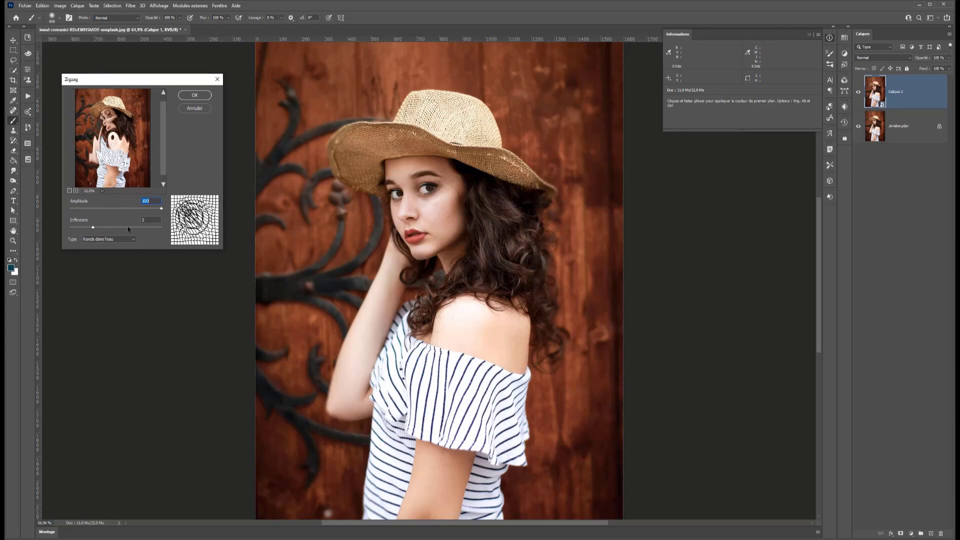
mouse_move(145, 227)
mouse_down()
mouse_move(125, 227)
mouse_move(152, 227)
mouse_move(140, 228)
mouse_up()
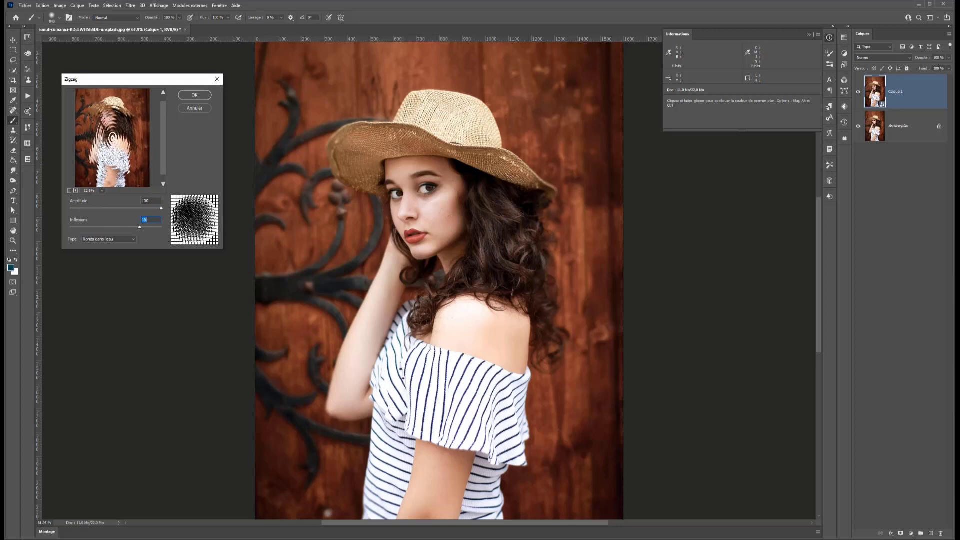
Compare the Zigzag types Autour du centre, A partir du centre and Ronds dans l'eau in the preview, and cancel the filter settings
click(122, 241)
click(117, 249)
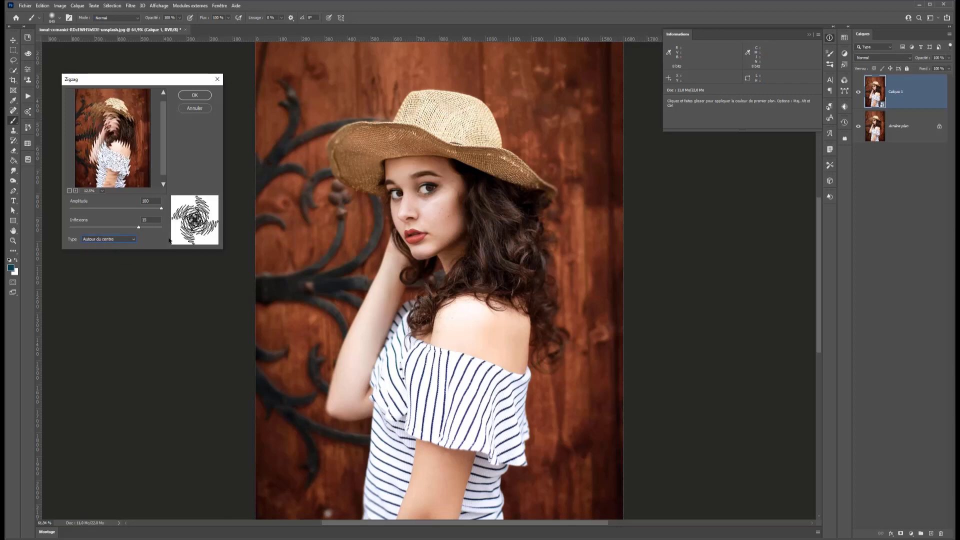
click(104, 242)
click(101, 253)
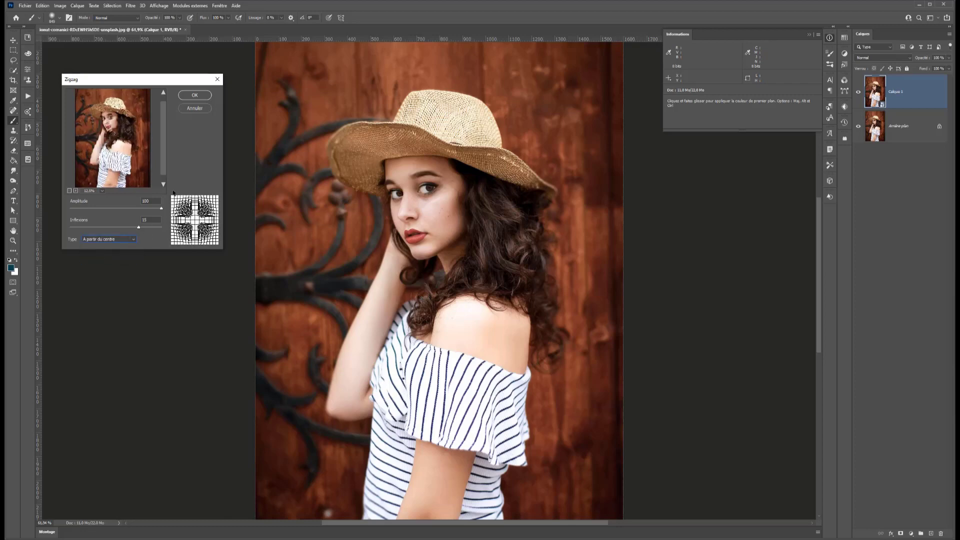
click(123, 241)
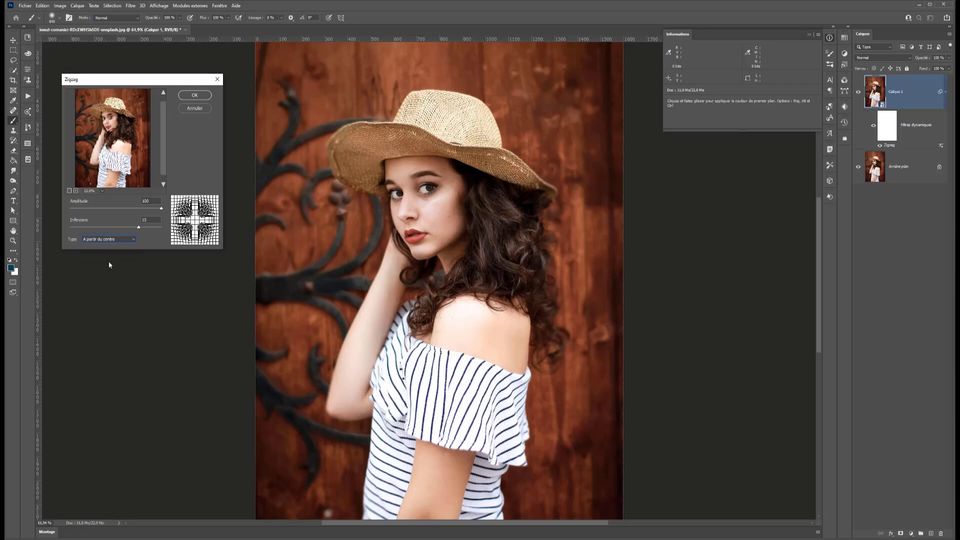
click(105, 240)
click(102, 259)
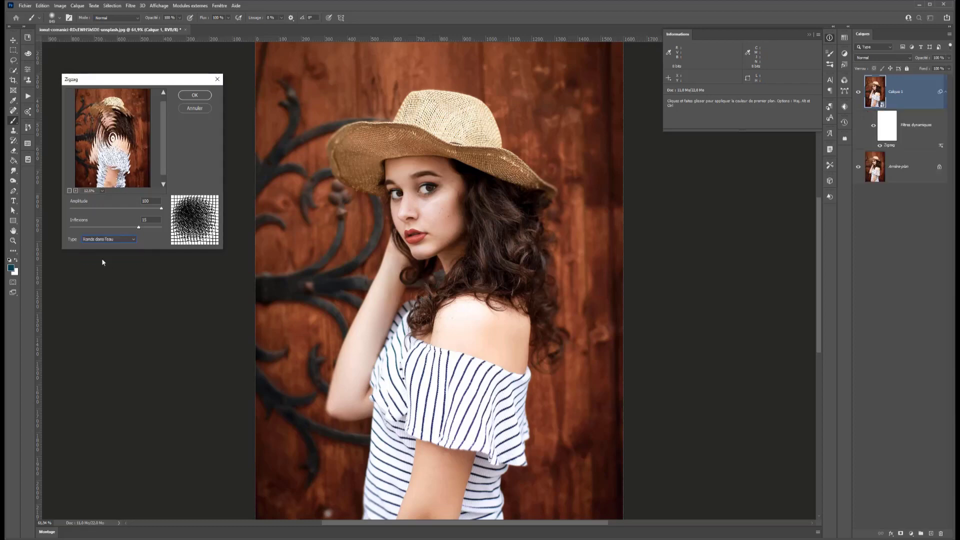
click(191, 108)
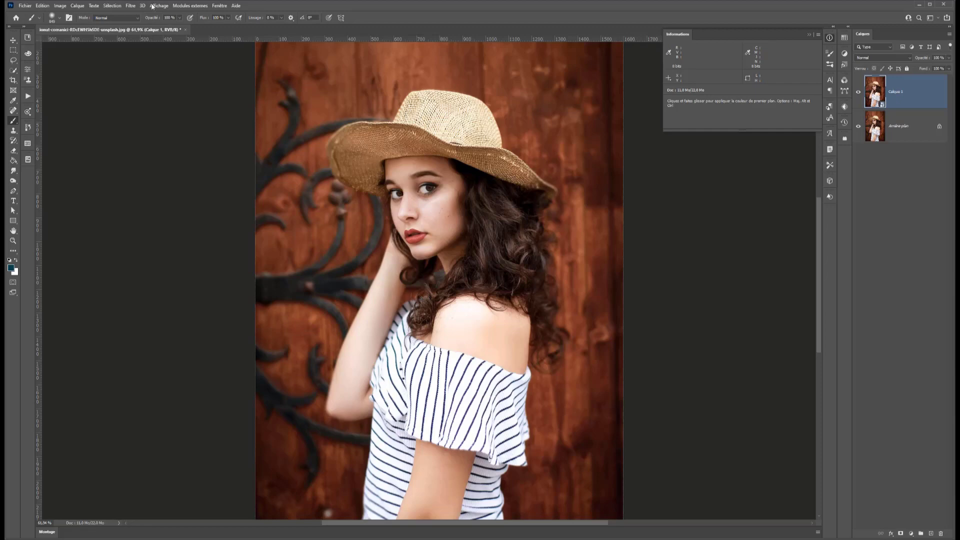
click(130, 6)
mouse_move(145, 121)
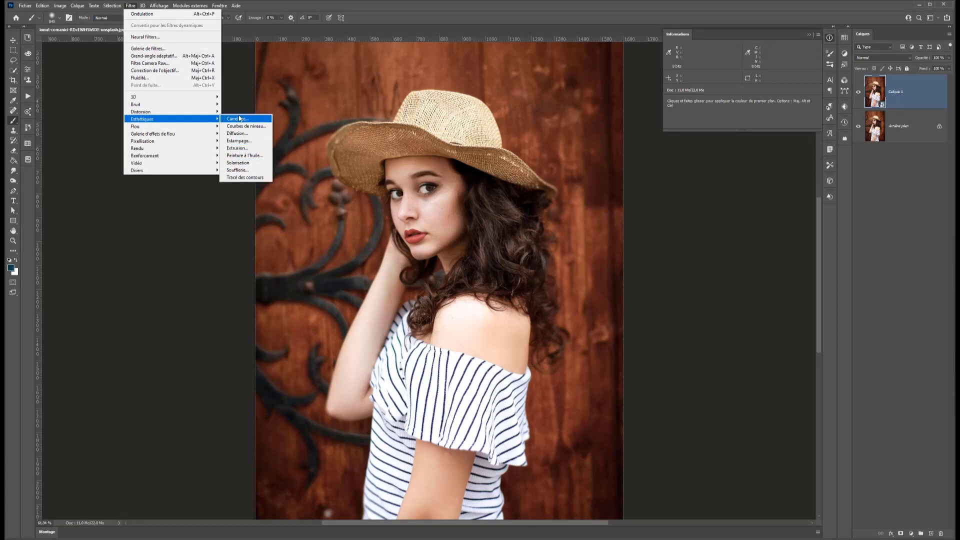
click(90, 120)
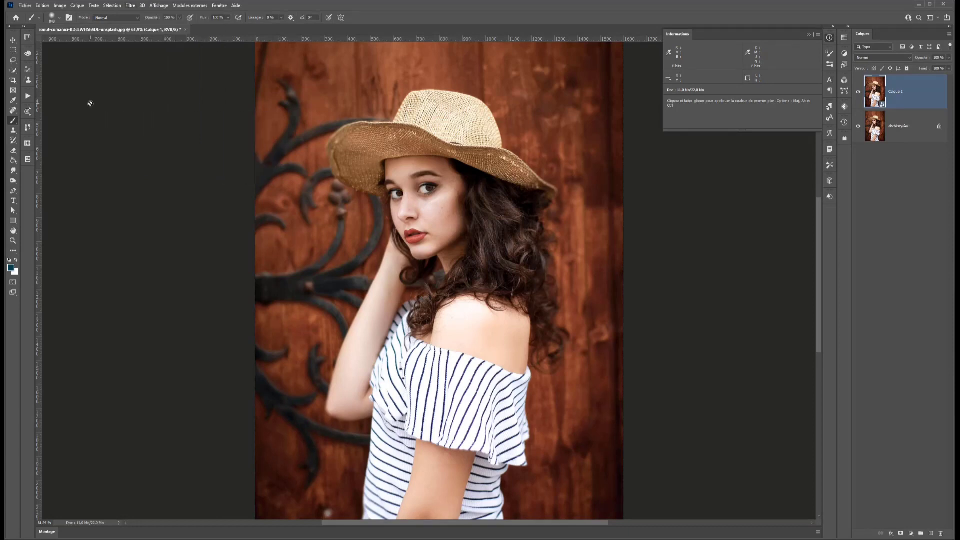